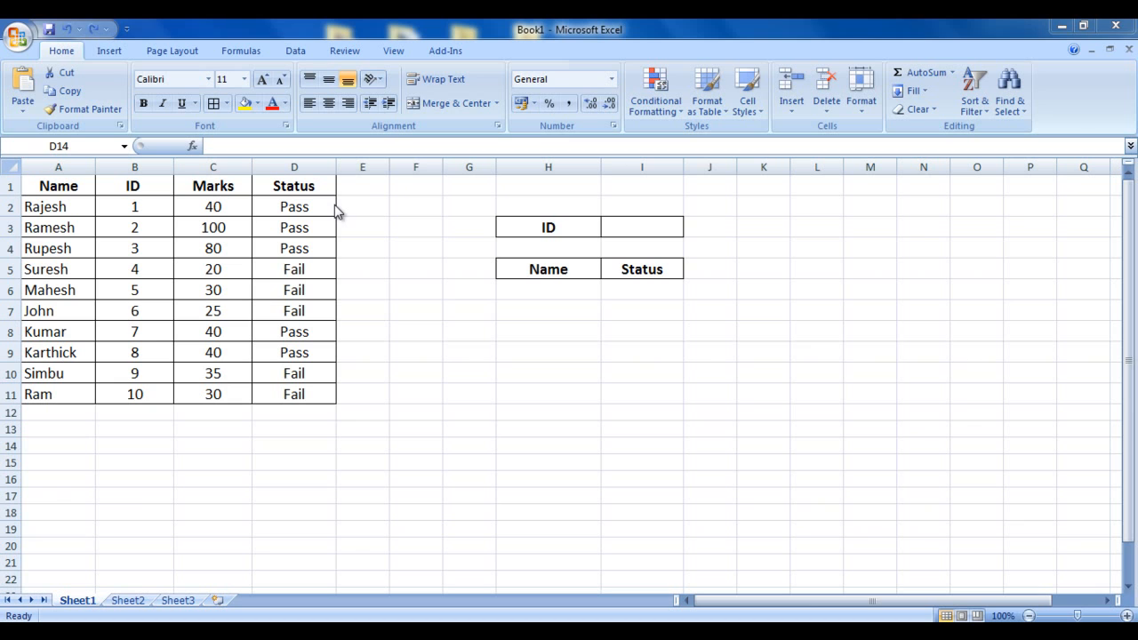
Inspect the first student's mark and Status formula, and set the mark in C2 to 35.
{"action": "left_click", "coordinate": [220, 208]}
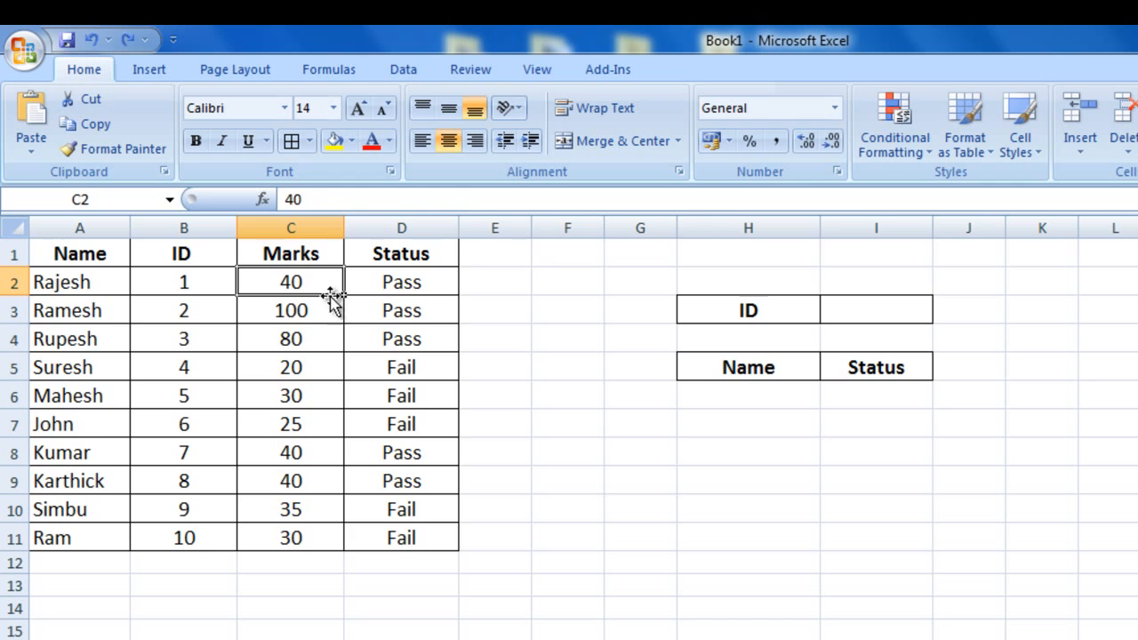
{"action": "left_click", "coordinate": [385, 291]}
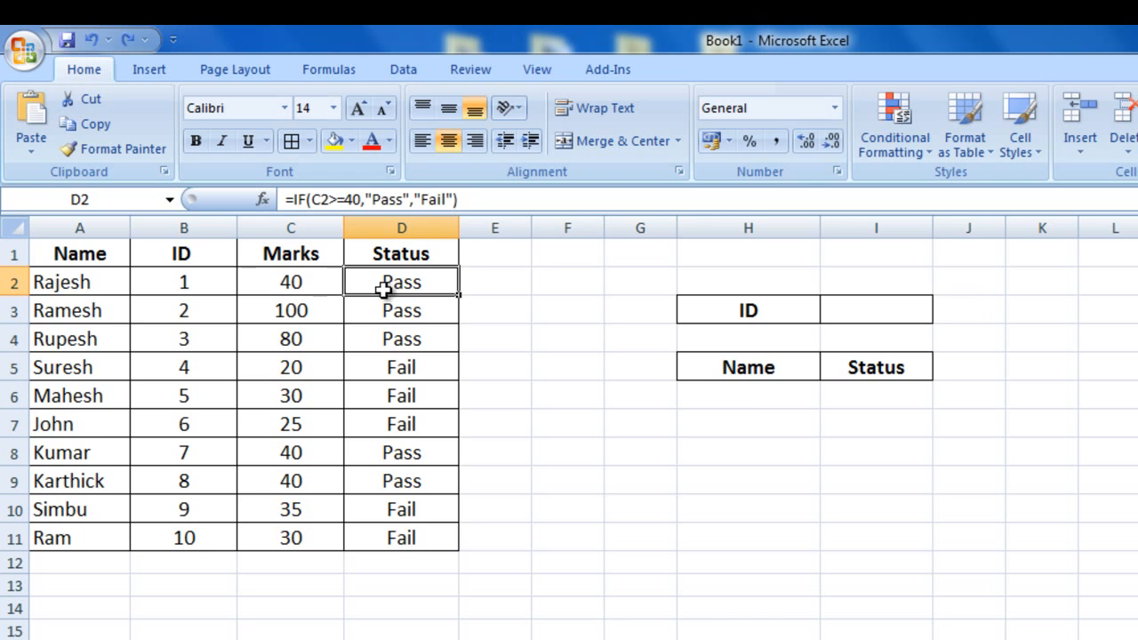
{"action": "left_click", "coordinate": [334, 283]}
{"action": "type", "text": "35"}
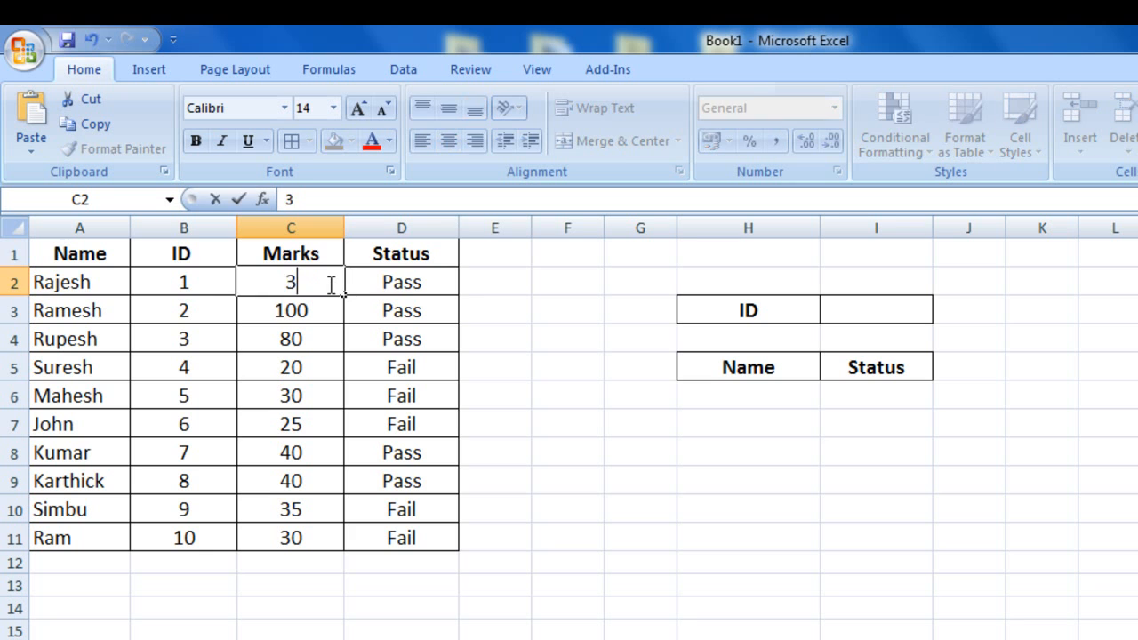
{"action": "key", "text": "Return"}
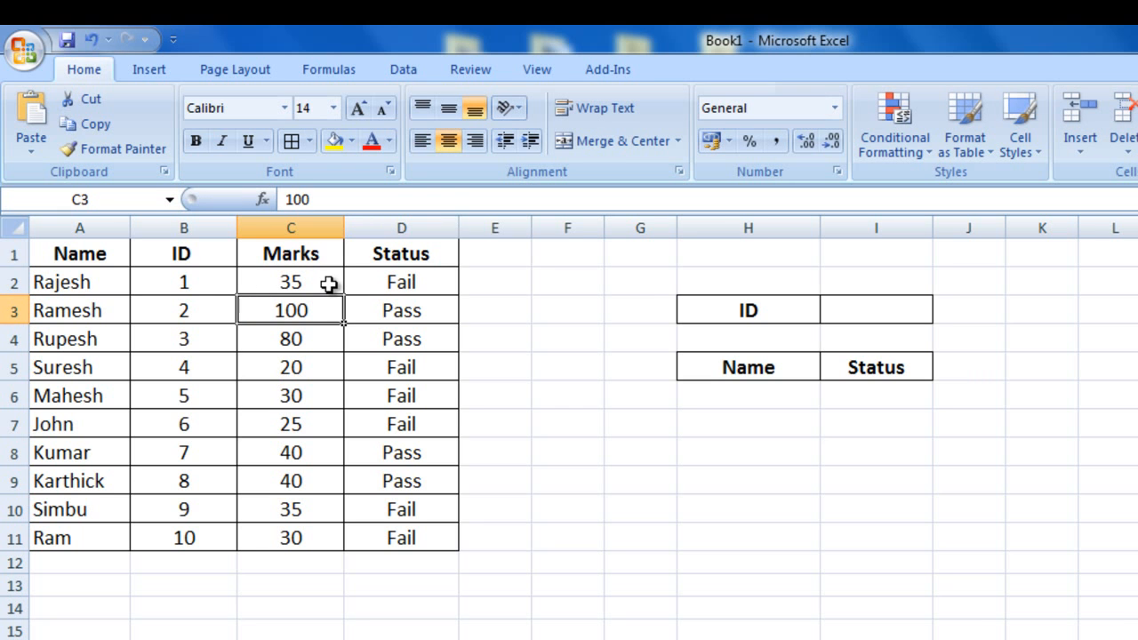
Set the mark in C2 to 45 and check the Status formula in D2 against it.
{"action": "left_click", "coordinate": [376, 281]}
{"action": "left_click", "coordinate": [311, 282]}
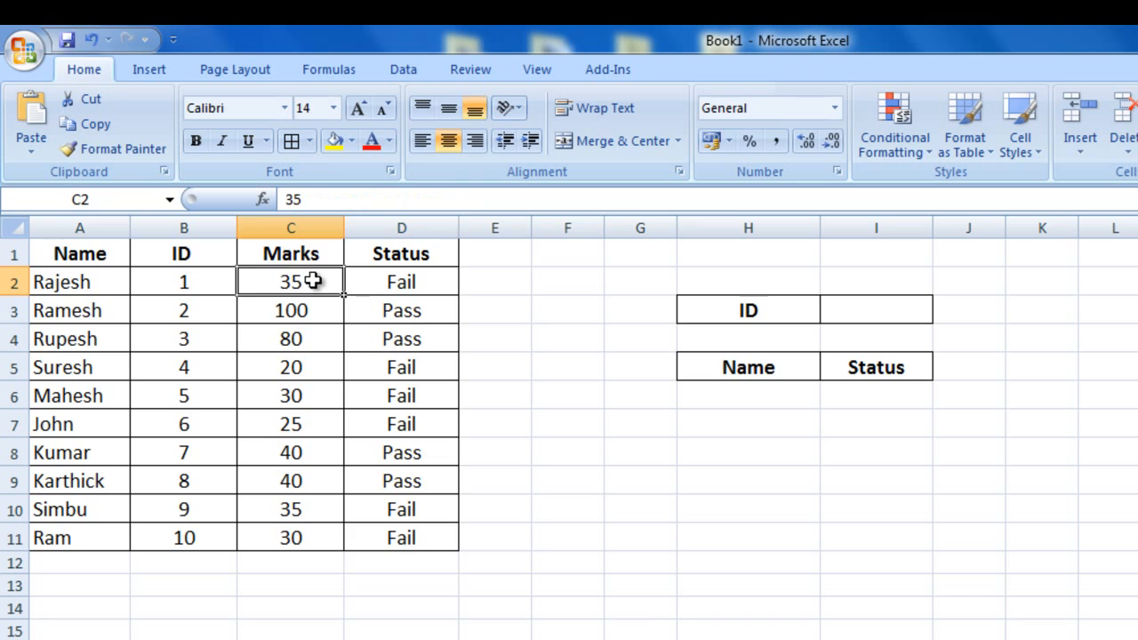
{"action": "type", "text": "45"}
{"action": "left_click", "coordinate": [381, 281]}
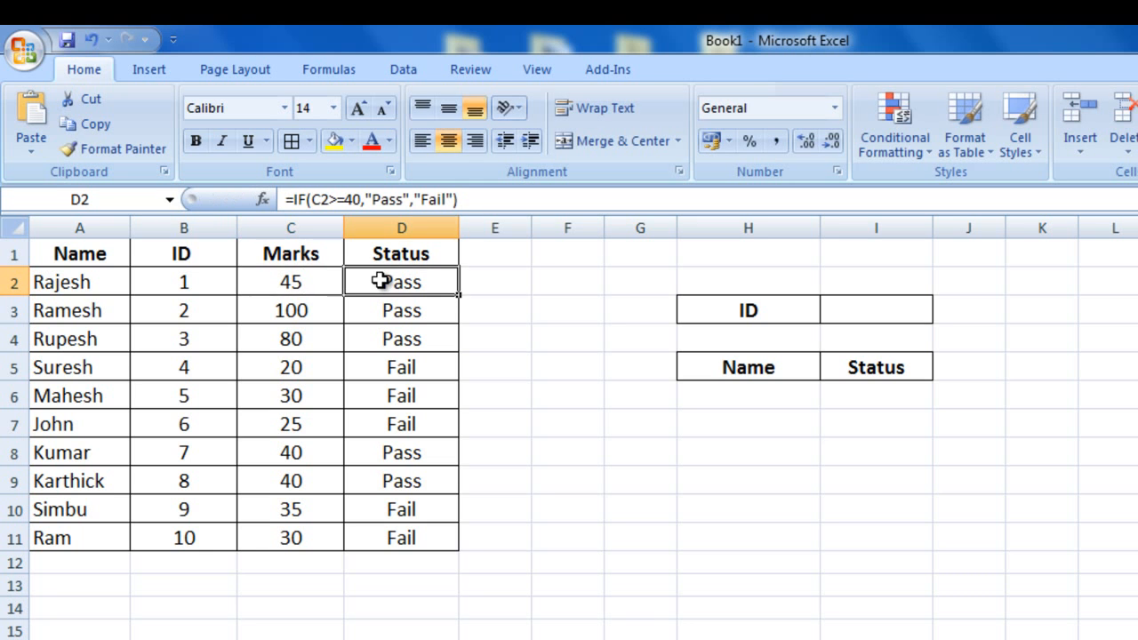
{"action": "left_click", "coordinate": [318, 309]}
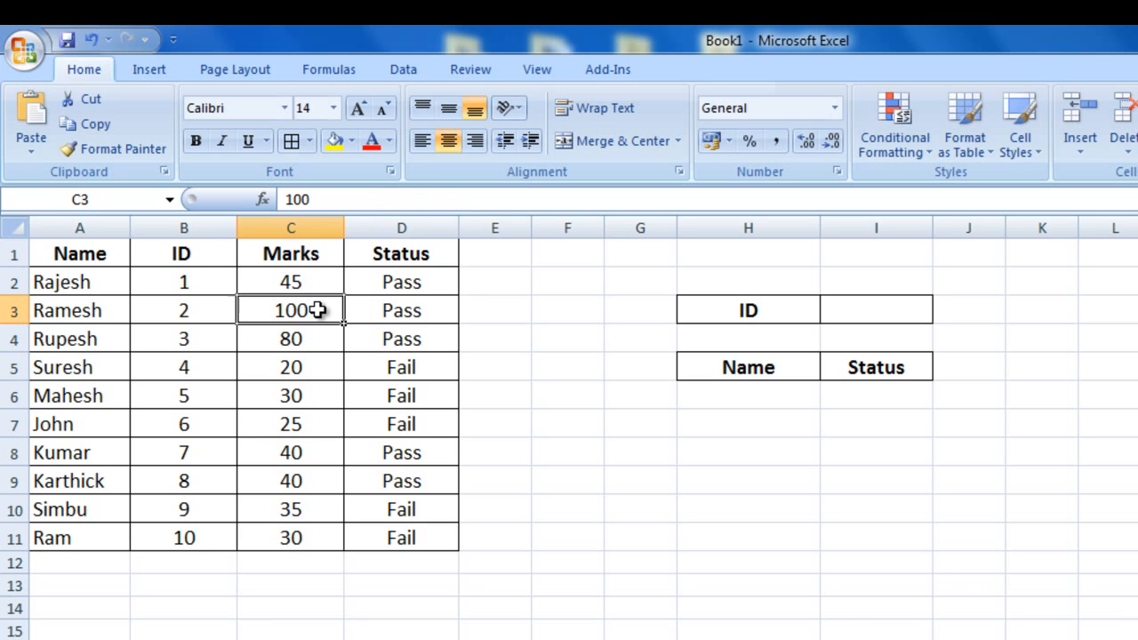
{"action": "left_click", "coordinate": [378, 281]}
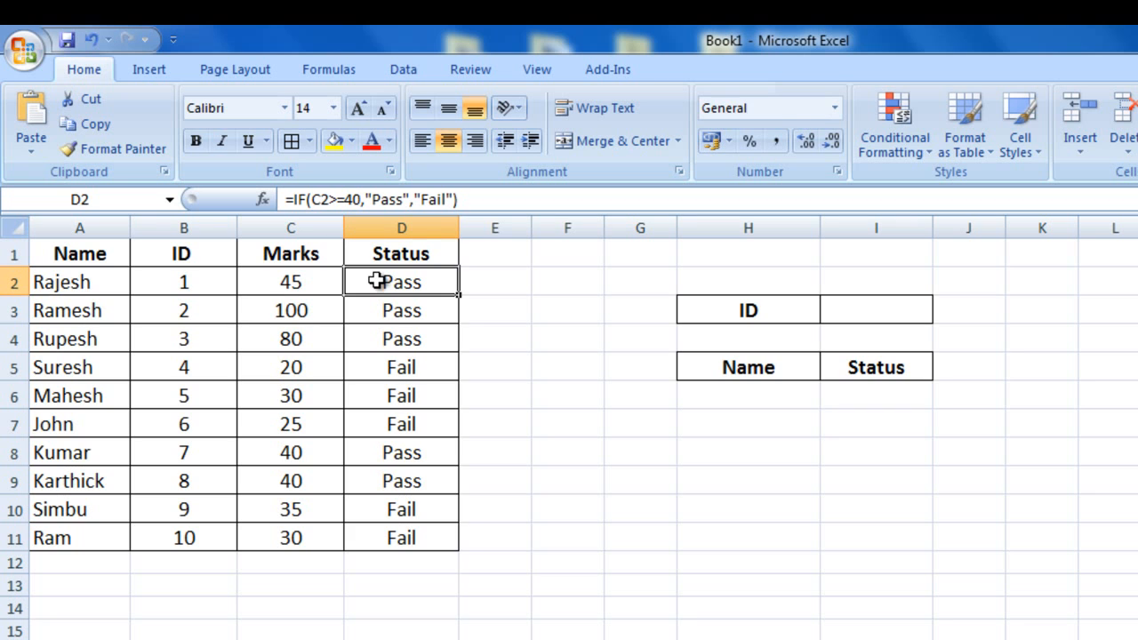
Start an IF formula in E2 with the logical test C2>=40.
{"action": "left_click", "coordinate": [485, 292]}
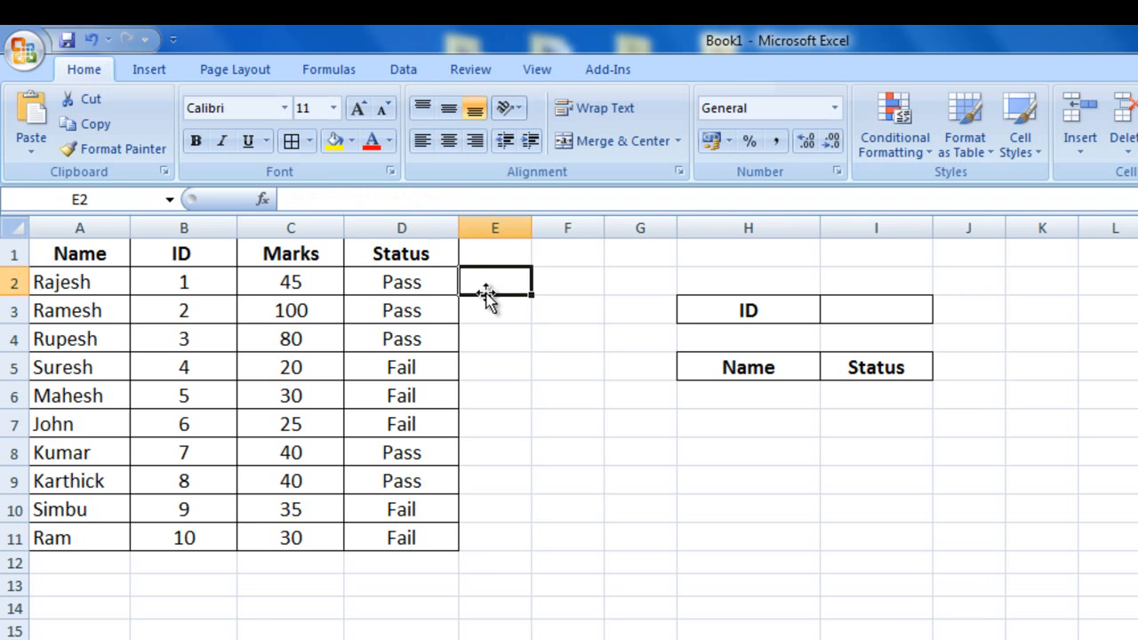
{"action": "type", "text": "="}
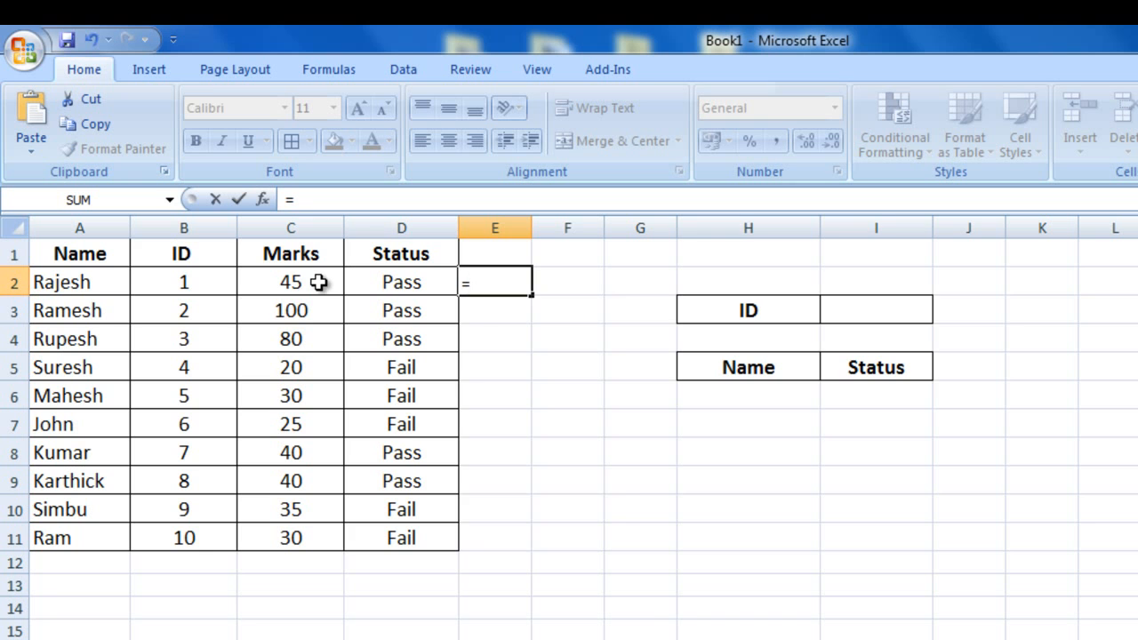
{"action": "type", "text": "if"}
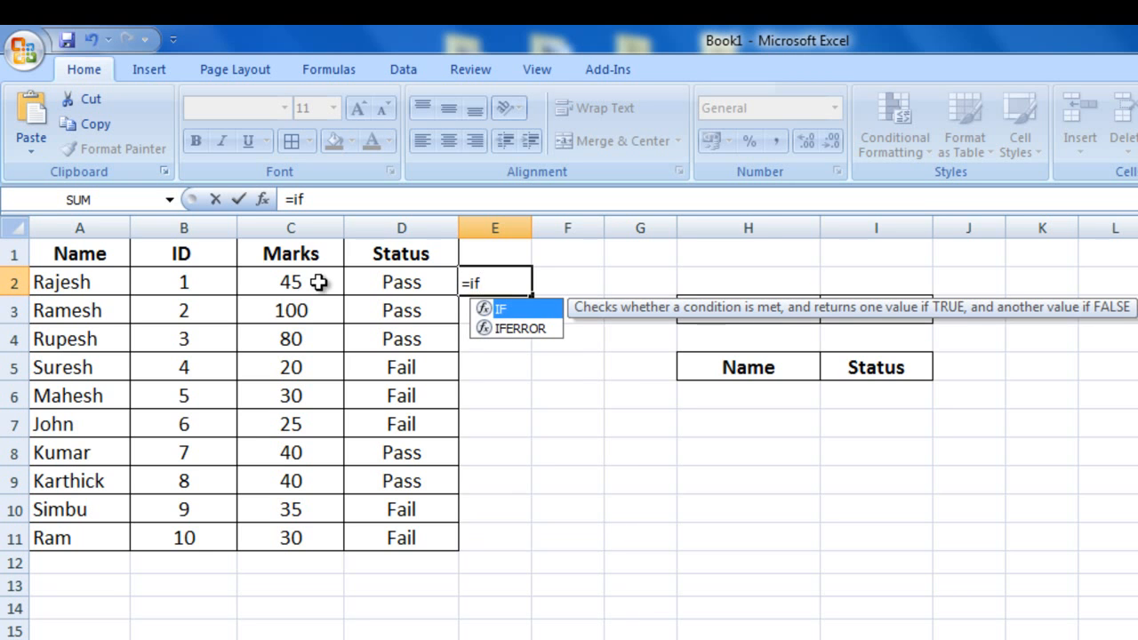
{"action": "type", "text": "("}
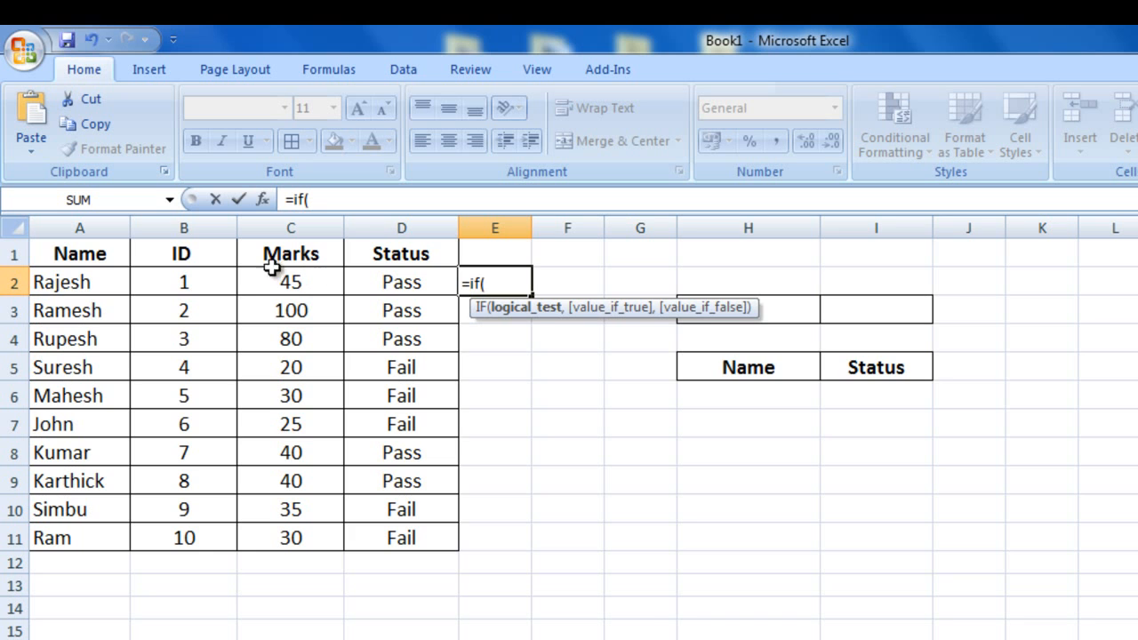
{"action": "left_click", "coordinate": [281, 281]}
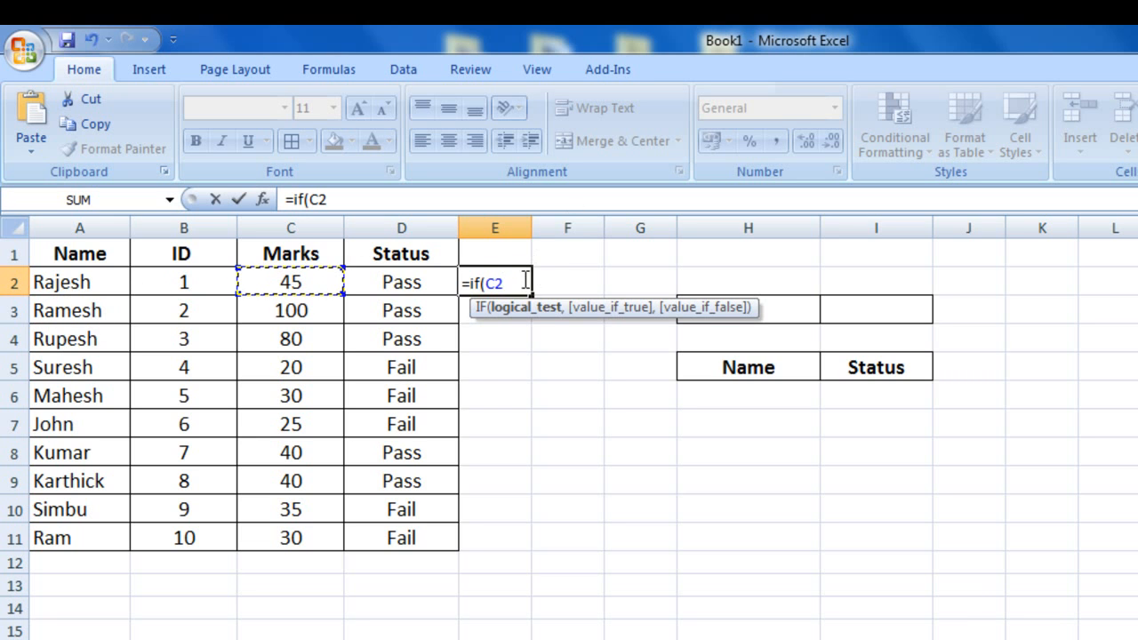
{"action": "type", "text": ">="}
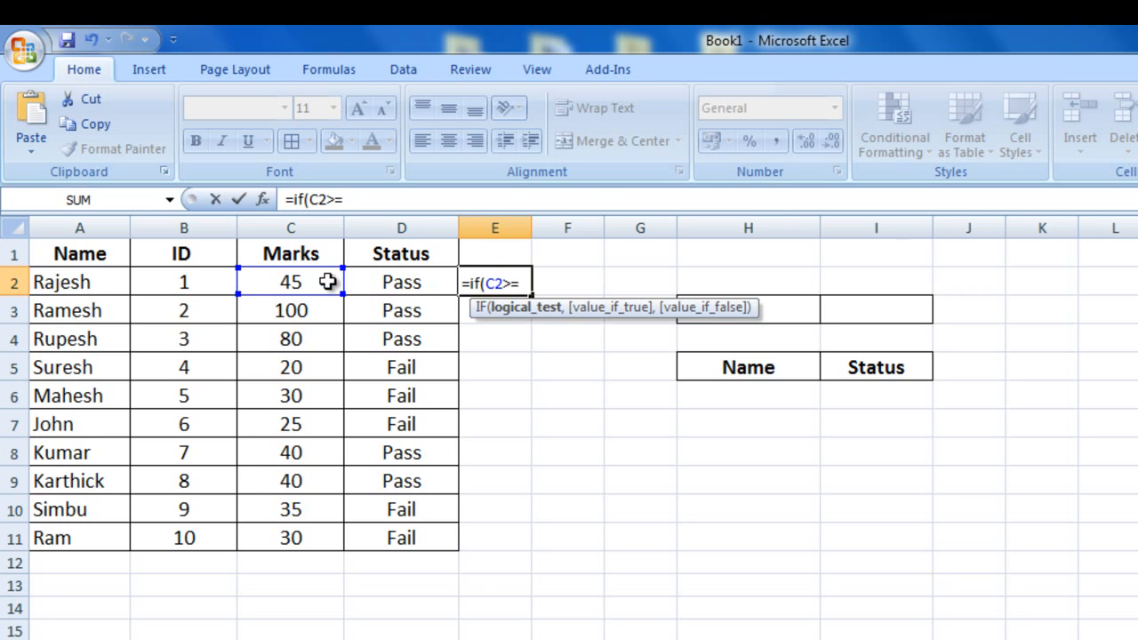
{"action": "type", "text": "40"}
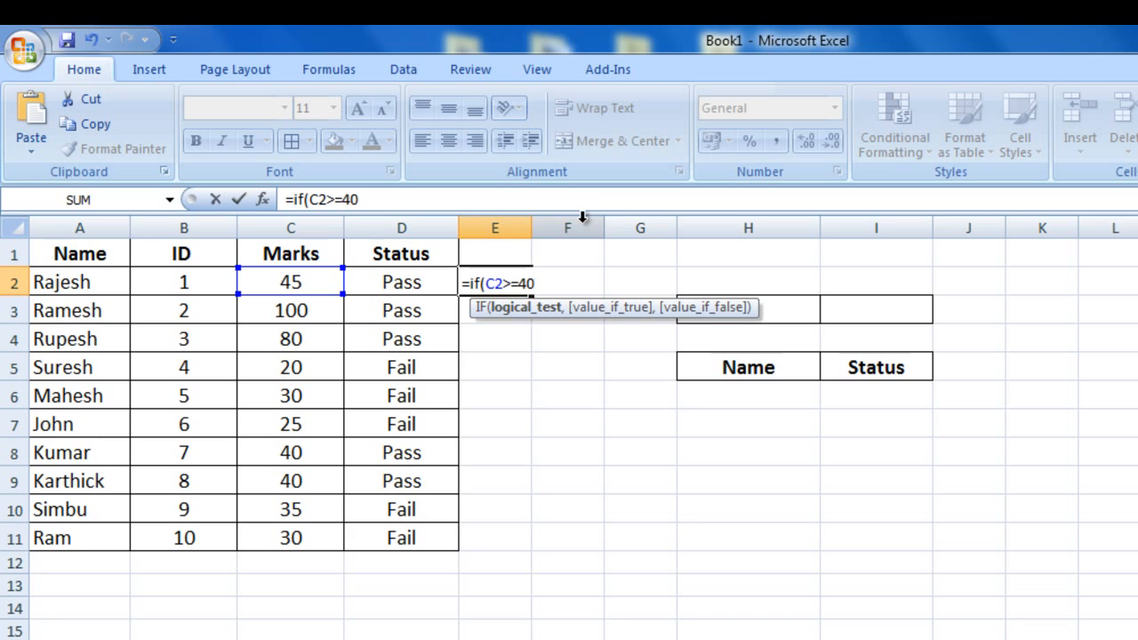
Complete the IF formula in E2 with "Pass" as the true value and "Fail" as the false value.
{"action": "type", "text": ","}
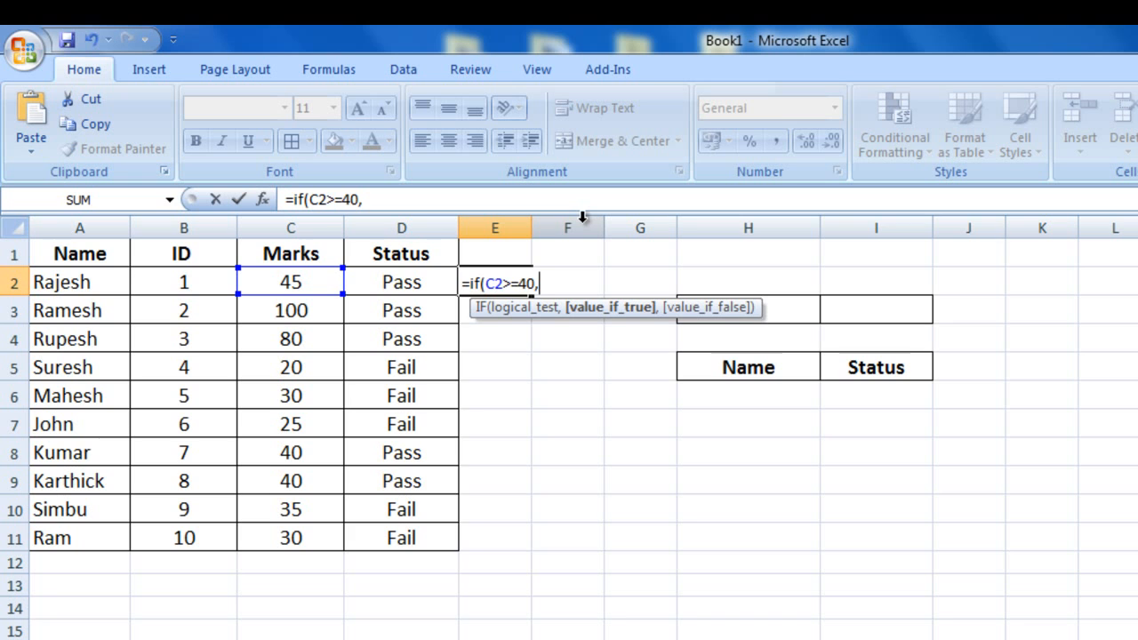
{"action": "type", "text": "@"}
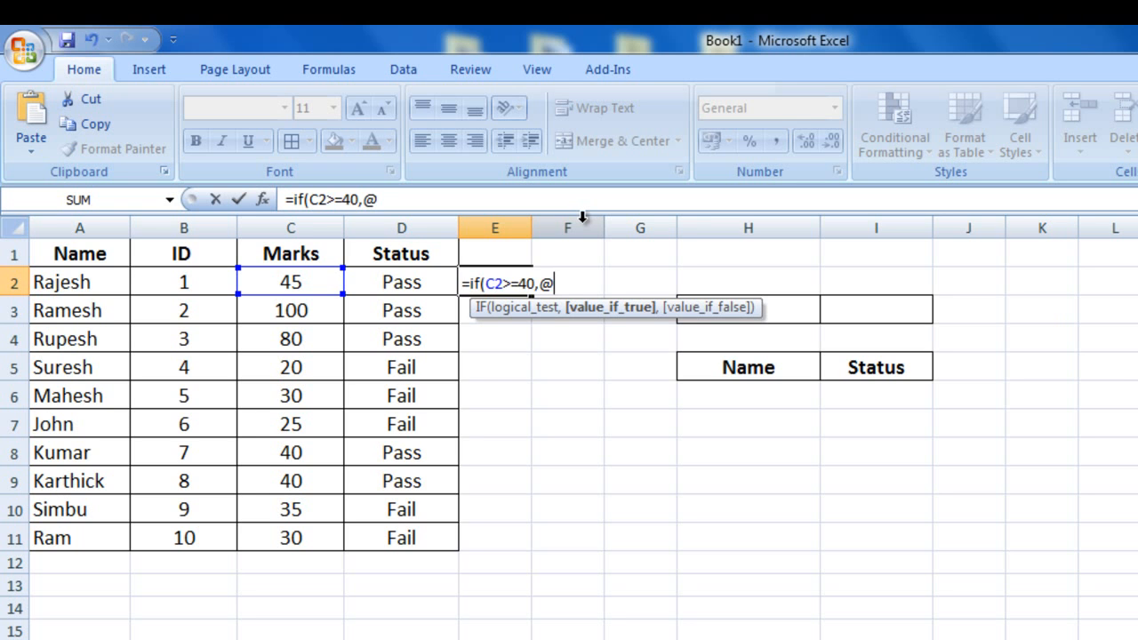
{"action": "key", "text": "BackSpace"}
{"action": "type", "text": "@"}
{"action": "key", "text": "BackSpace"}
{"action": "type", "text": "\"Pas"}
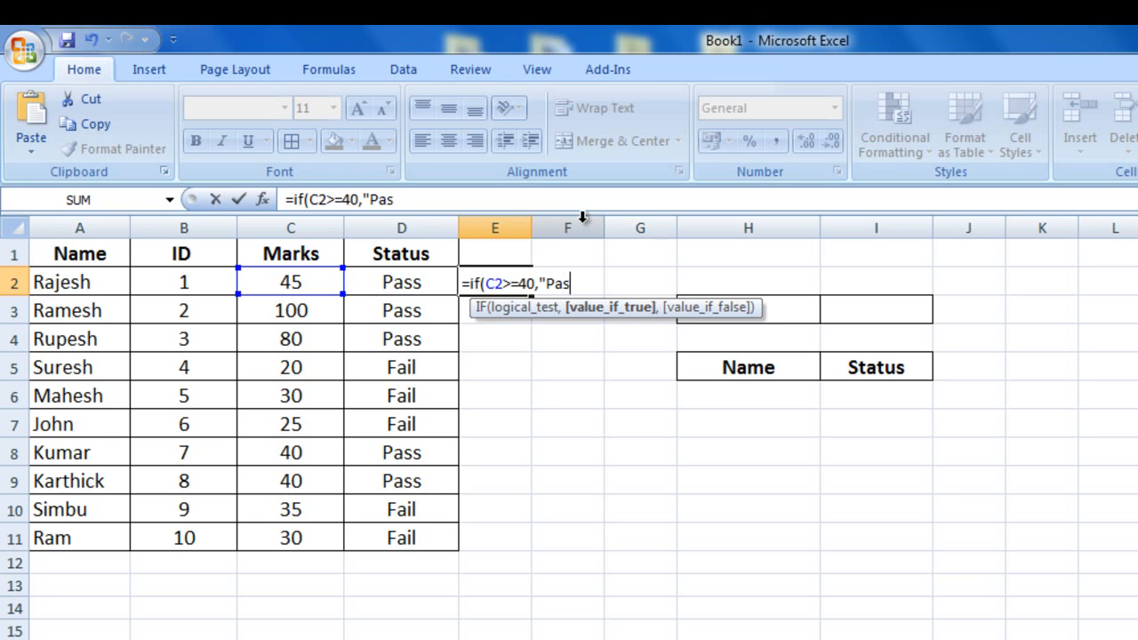
{"action": "type", "text": "s\","}
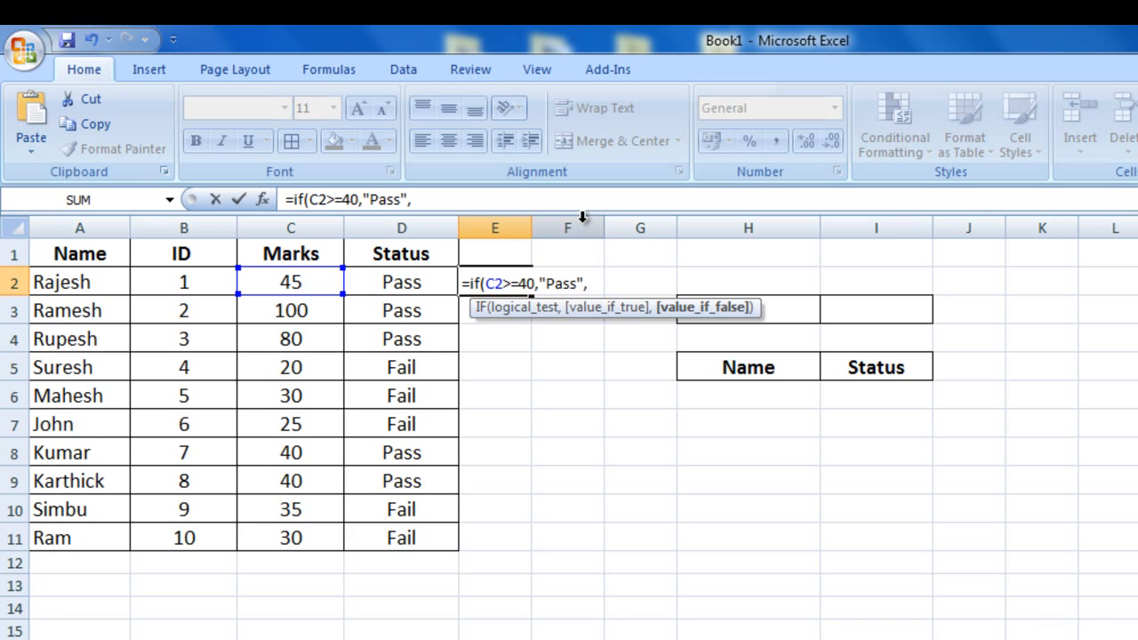
{"action": "type", "text": "\"Fail\")"}
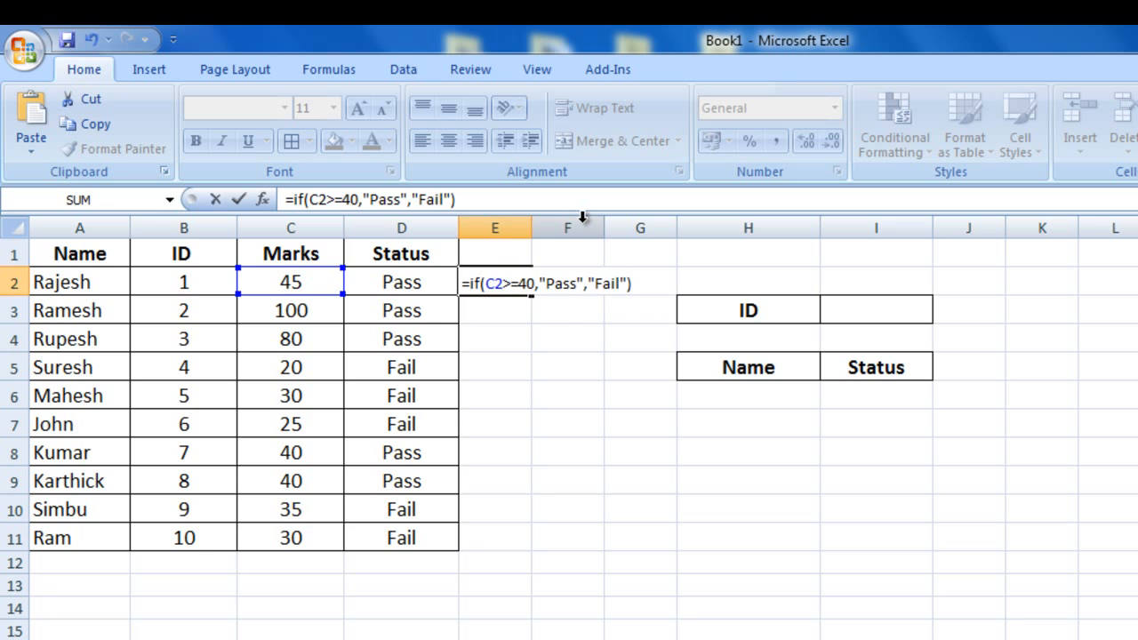
{"action": "key", "text": "Return"}
Test the E2 formula by setting the mark in C2 first to 35 and a second time to 10.
{"action": "key", "text": "Up"}
{"action": "key", "text": "Left"}
{"action": "key", "text": "Left"}
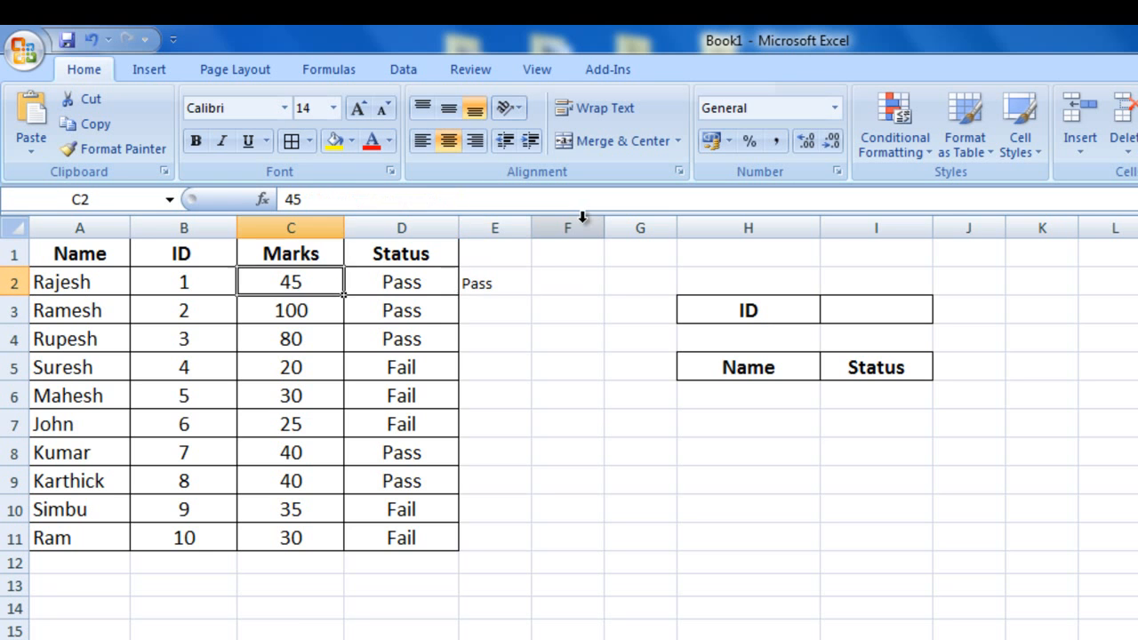
{"action": "type", "text": "35"}
{"action": "key", "text": "Return"}
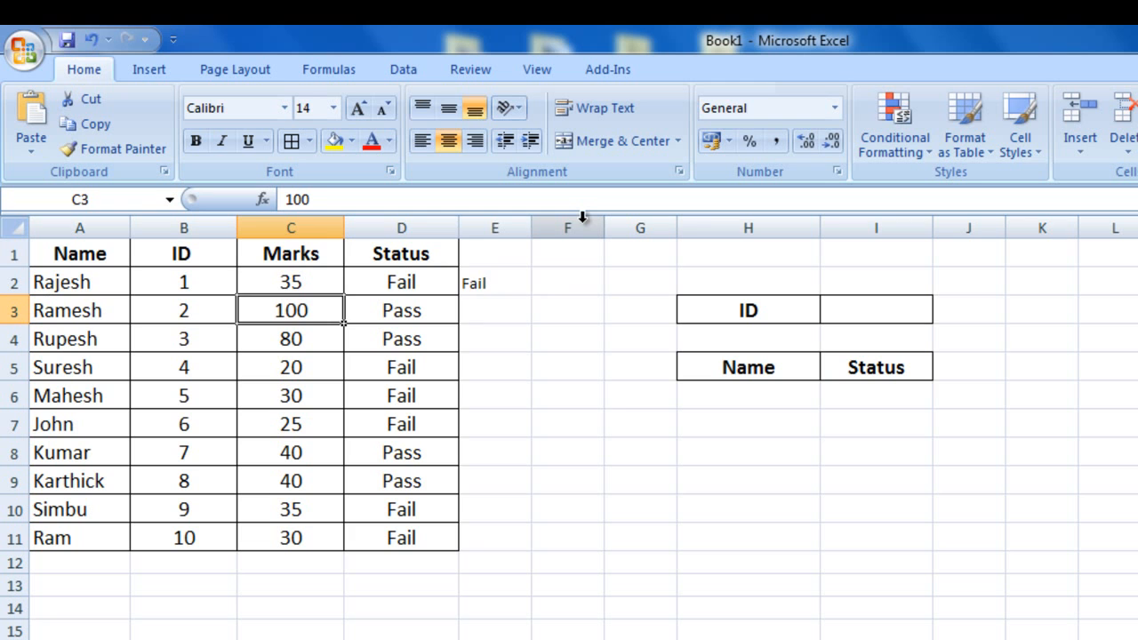
{"action": "key", "text": "Up"}
{"action": "key", "text": "Up"}
{"action": "key", "text": "Down"}
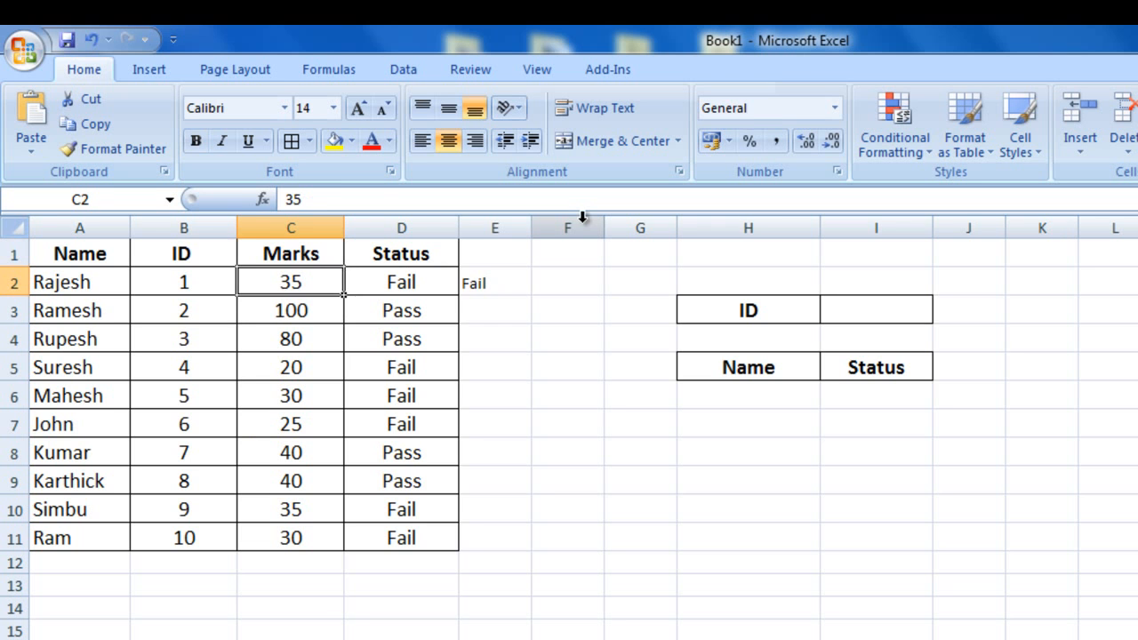
{"action": "type", "text": "10"}
{"action": "key", "text": "Return"}
Set the mark in C2 to 100 to test the passing case of the E2 formula.
{"action": "key", "text": "Up"}
{"action": "key", "text": "Up"}
{"action": "key", "text": "Down"}
{"action": "type", "text": "100"}
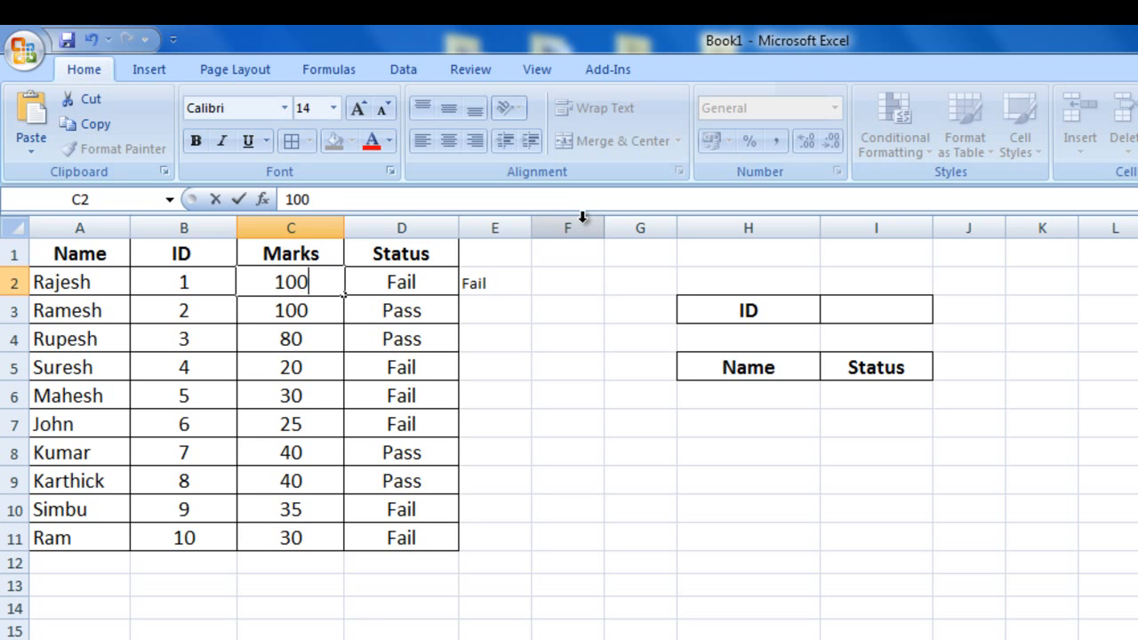
{"action": "key", "text": "Return"}
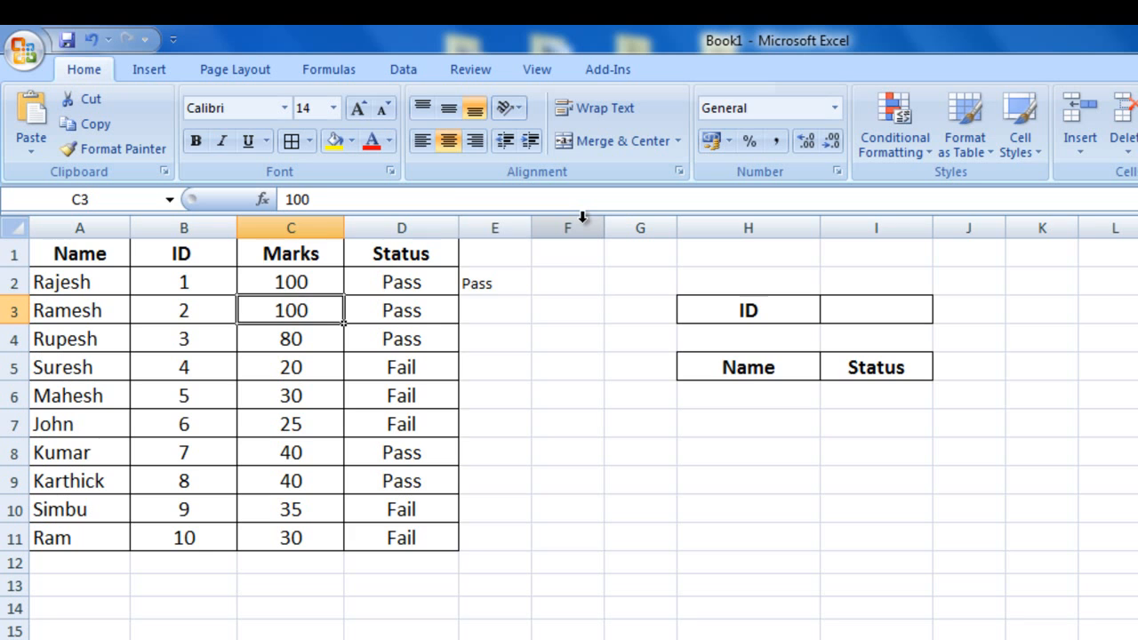
Copy the IF formula from E2 into E3:E11 for the remaining students.
{"action": "key", "text": "Up"}
{"action": "key", "text": "Right"}
{"action": "key", "text": "Right"}
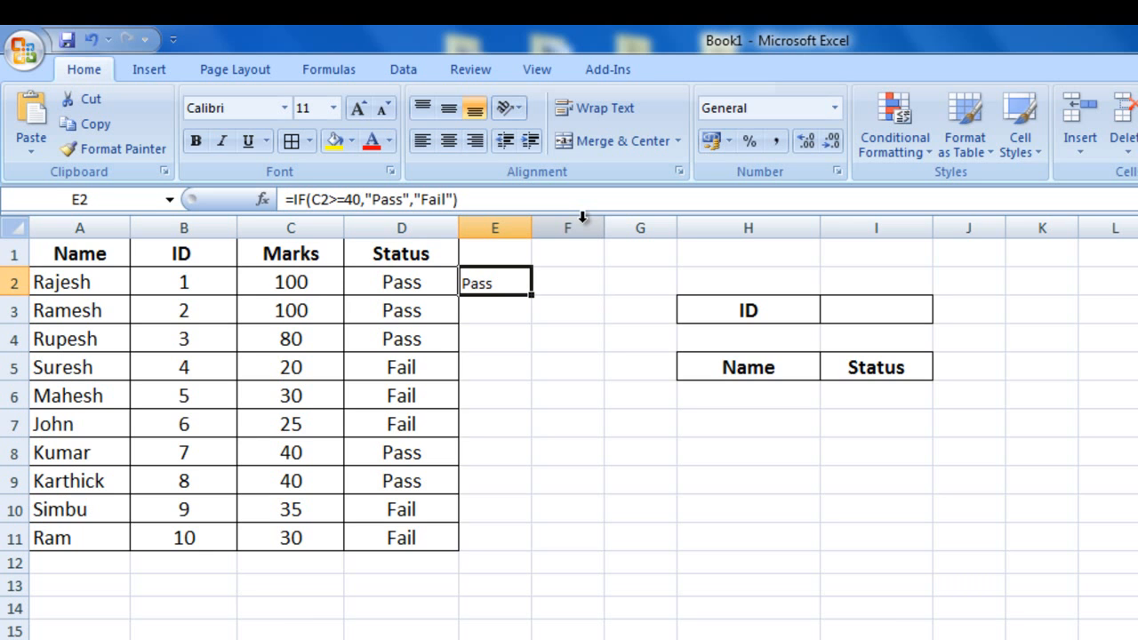
{"action": "key", "text": "ctrl+c"}
{"action": "key", "text": "Down"}
{"action": "key", "text": "shift+Down"}
{"action": "key", "text": "shift+Down"}
{"action": "key", "text": "shift+Down"}
{"action": "key", "text": "shift+Down"}
{"action": "key", "text": "shift+Down"}
{"action": "key", "text": "shift+Down"}
{"action": "key", "text": "shift+Down"}
{"action": "key", "text": "shift+Down"}
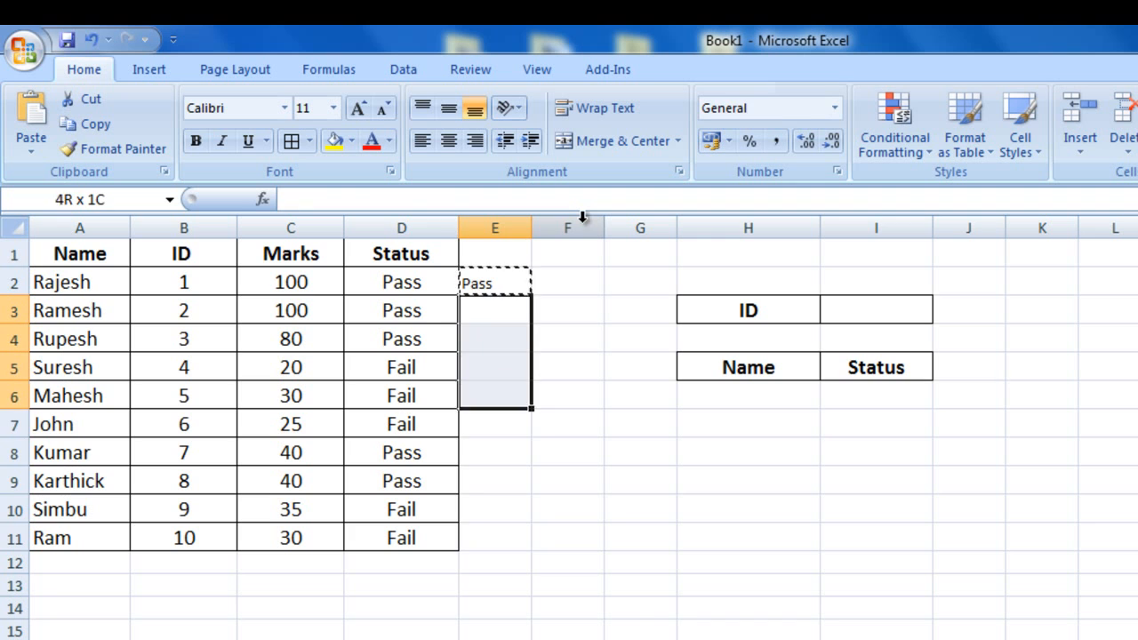
{"action": "key", "text": "ctrl+v"}
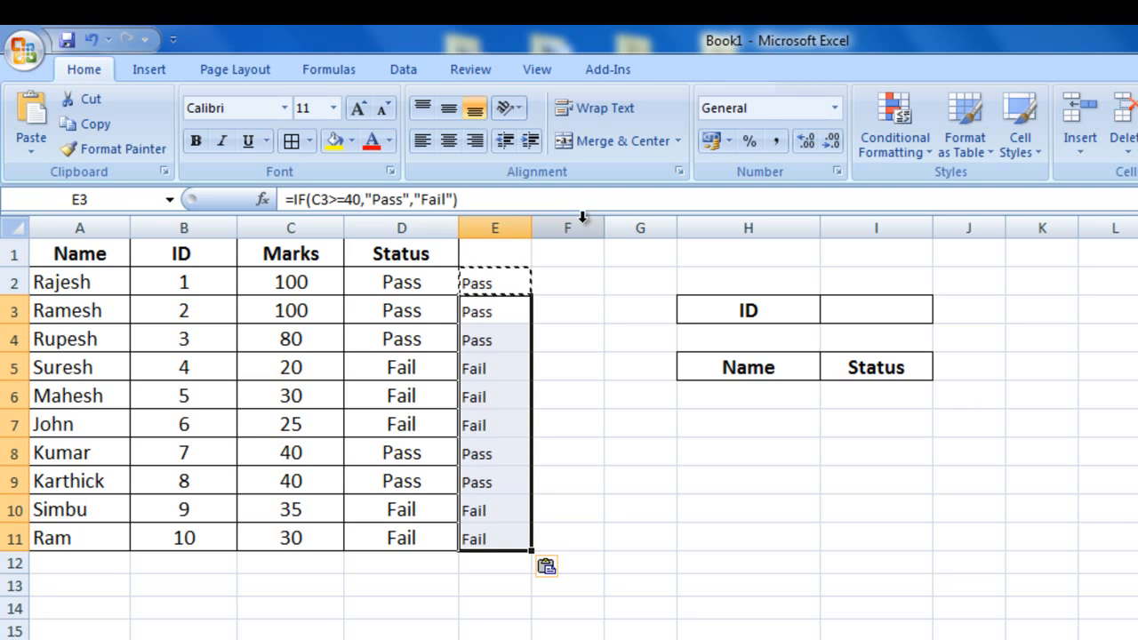
{"action": "key", "text": "Up"}
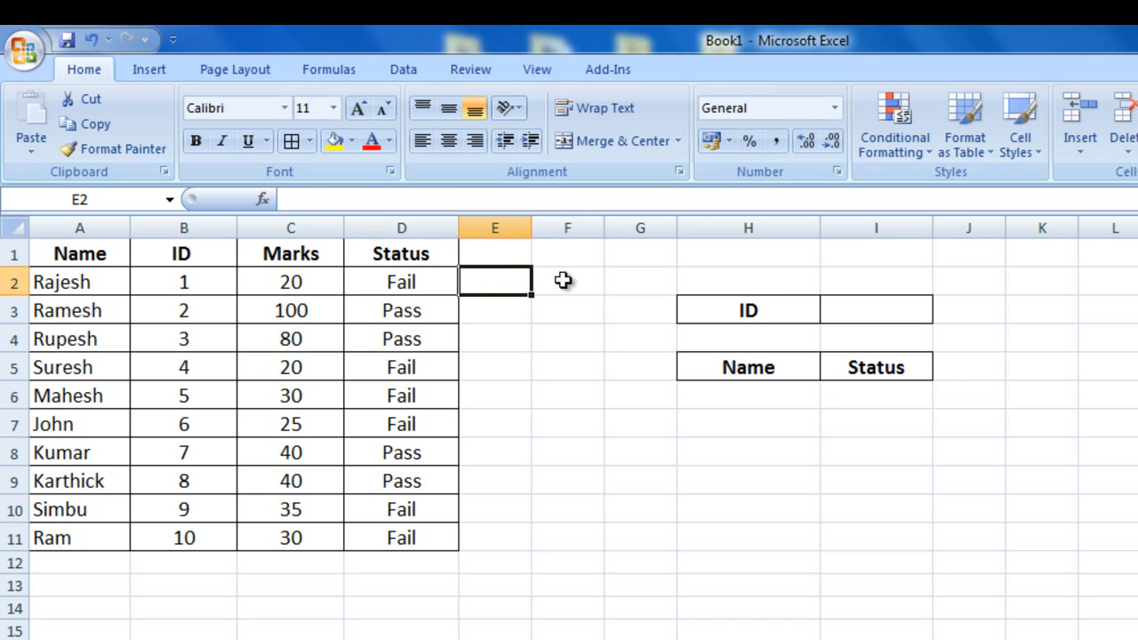
Look up the name and status for ID 4 and for ID 10 by entering each in I3.
{"action": "left_click", "coordinate": [843, 305]}
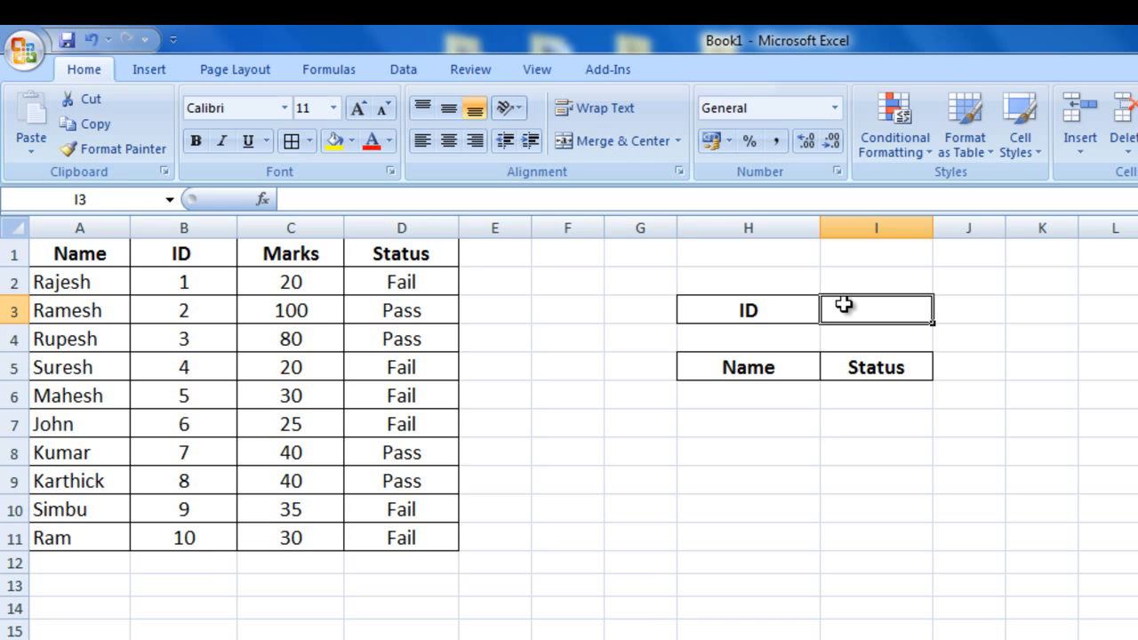
{"action": "type", "text": "4"}
{"action": "key", "text": "Return"}
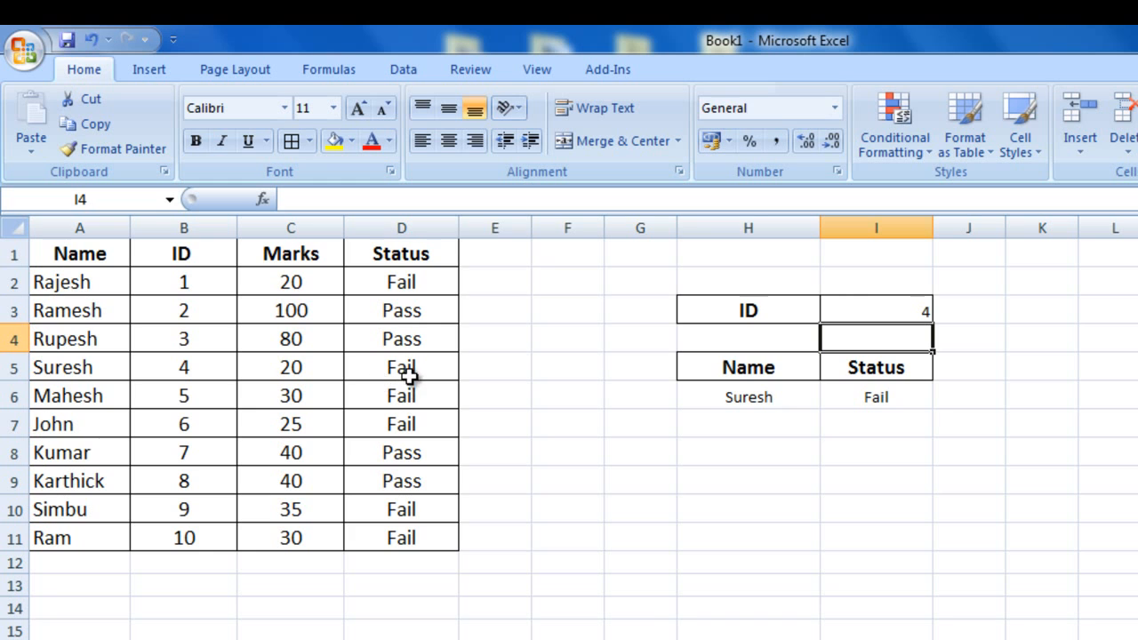
{"action": "left_click", "coordinate": [852, 310]}
{"action": "type", "text": "10"}
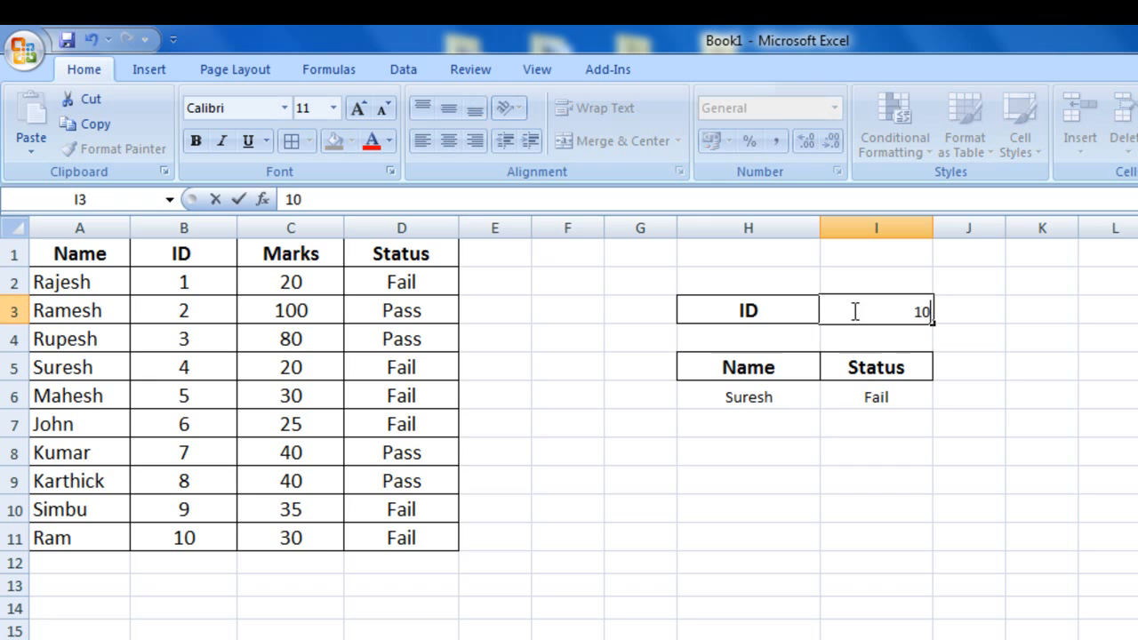
{"action": "key", "text": "Return"}
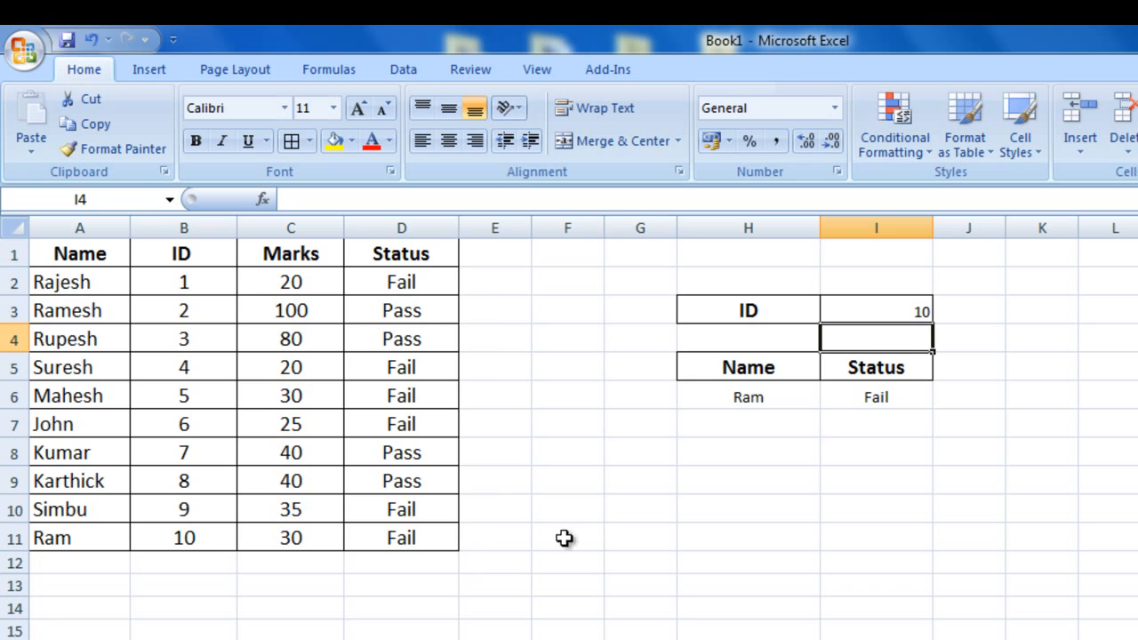
Set the lookup ID in I3 to 8 to retrieve that student's name and status.
{"action": "left_click", "coordinate": [918, 307]}
{"action": "type", "text": "8"}
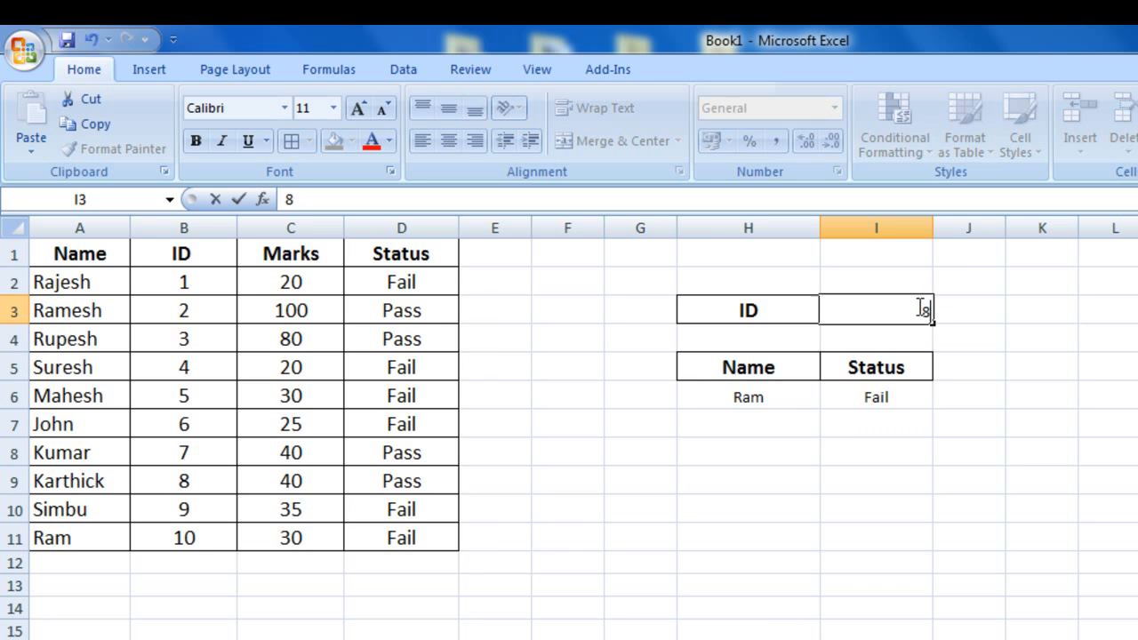
{"action": "key", "text": "Return"}
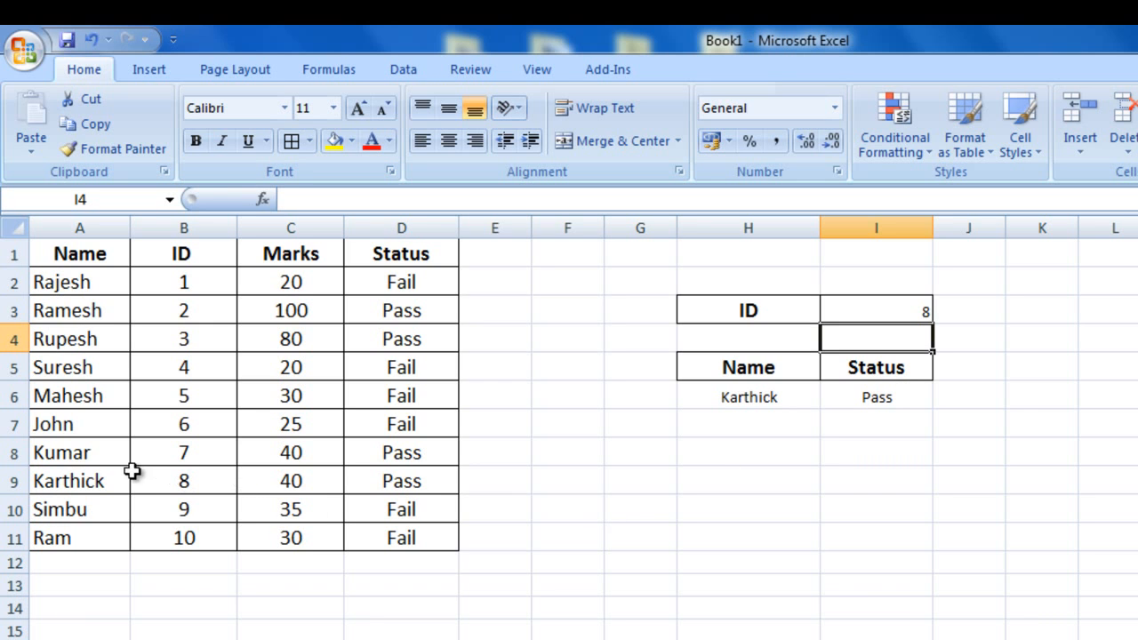
Enter =LOOKUP(I3,B2:B11,A2:A11) in H8 to return the student's name for the ID in I3.
{"action": "left_click", "coordinate": [795, 395]}
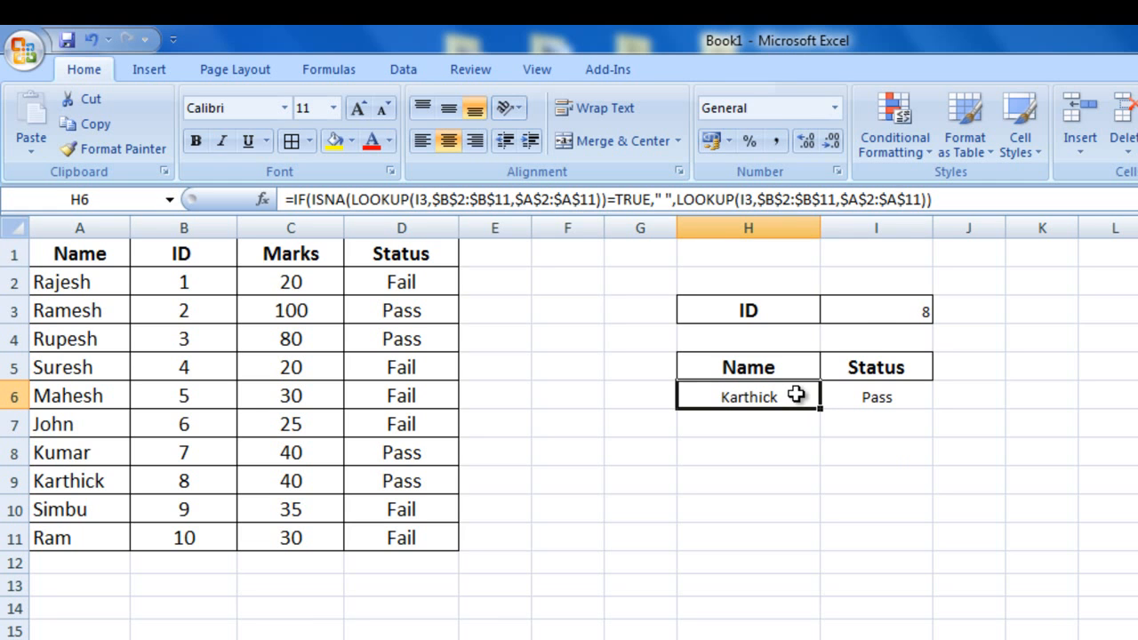
{"action": "left_click", "coordinate": [867, 315]}
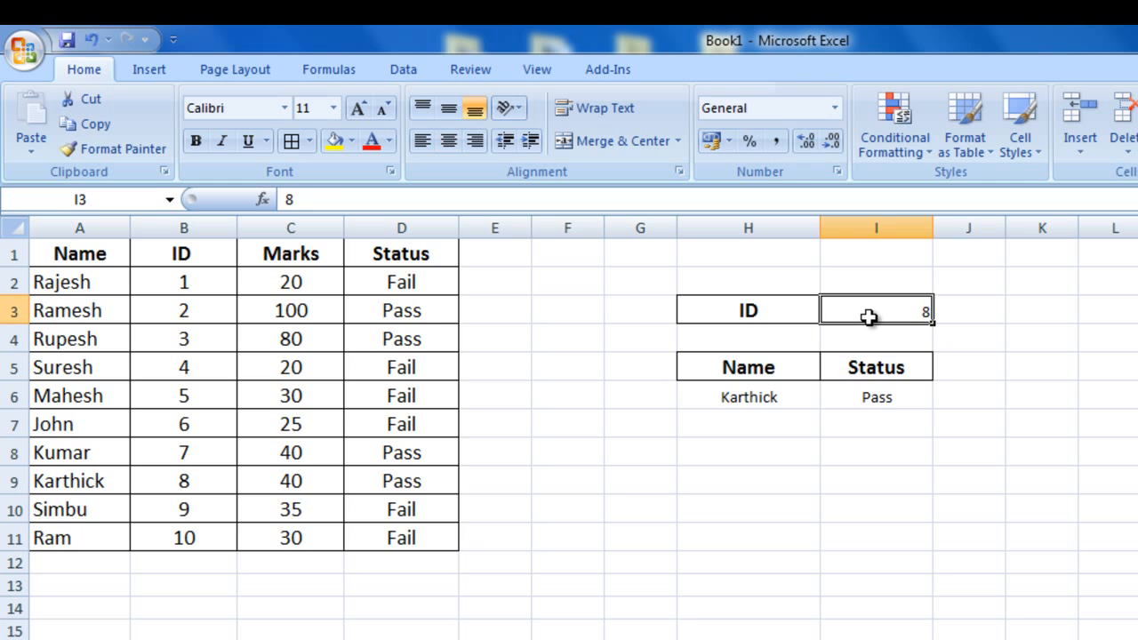
{"action": "left_click", "coordinate": [754, 447]}
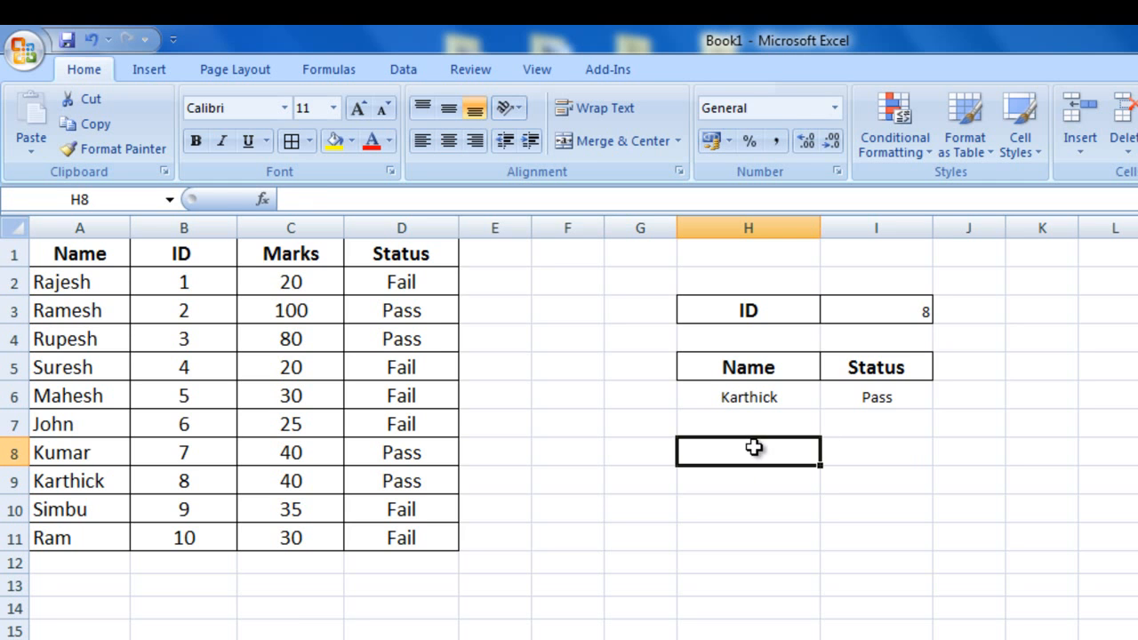
{"action": "type", "text": "=l"}
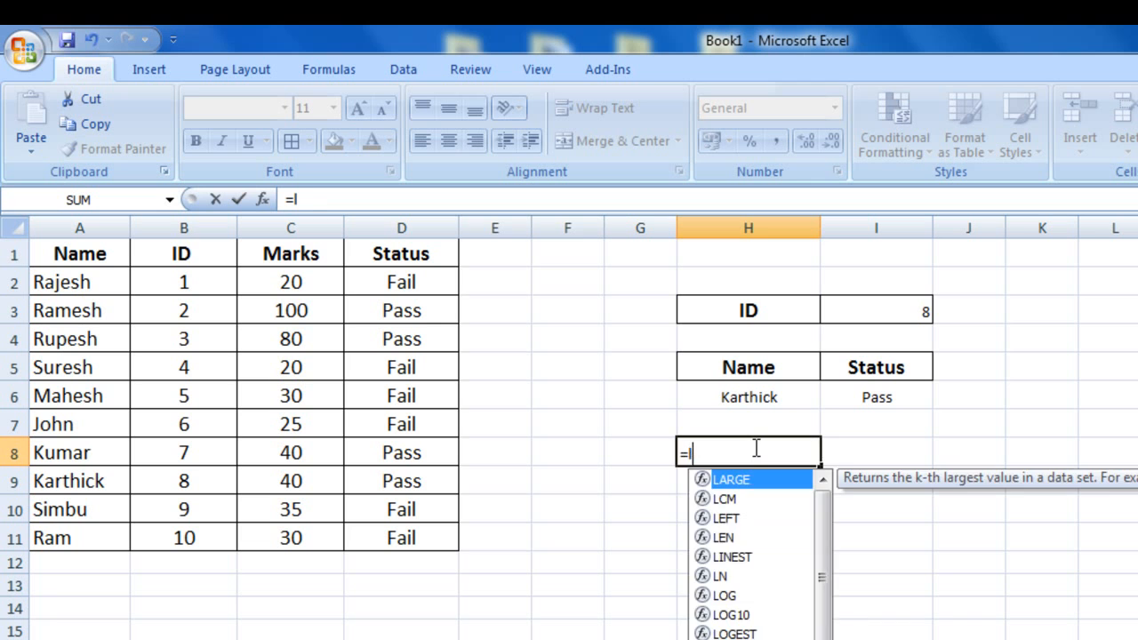
{"action": "type", "text": "ookup"}
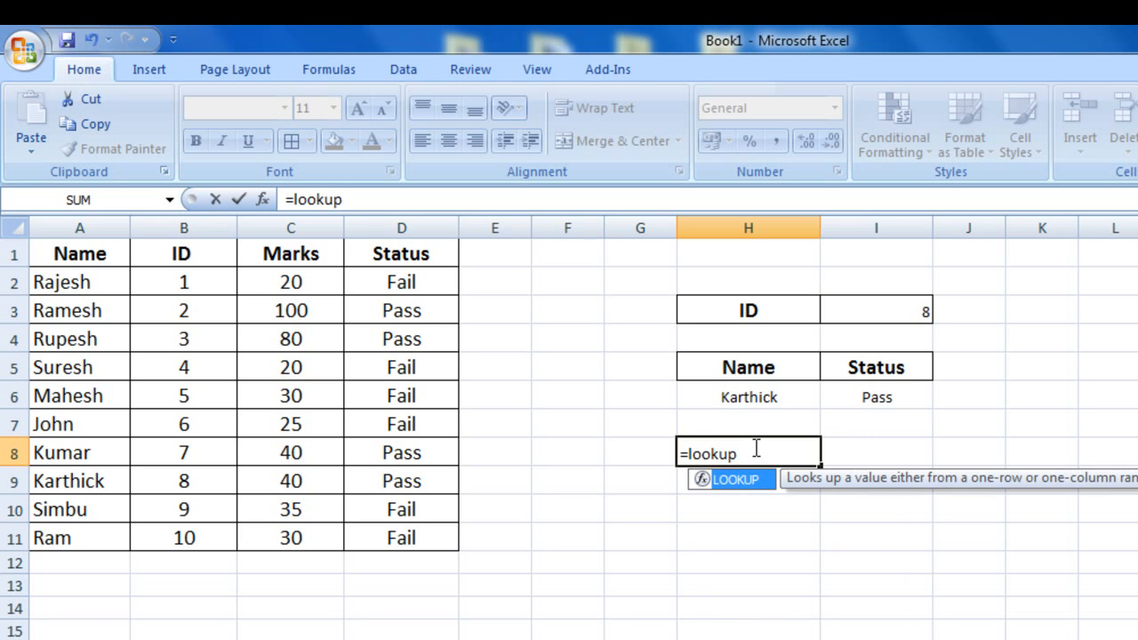
{"action": "type", "text": "("}
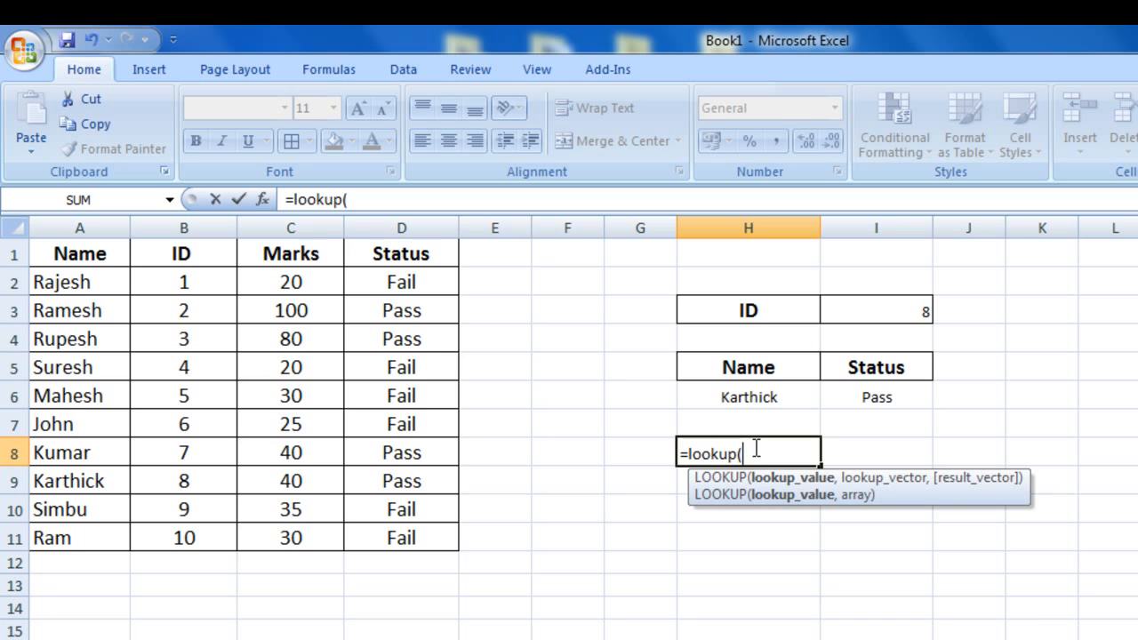
{"action": "left_click", "coordinate": [853, 308]}
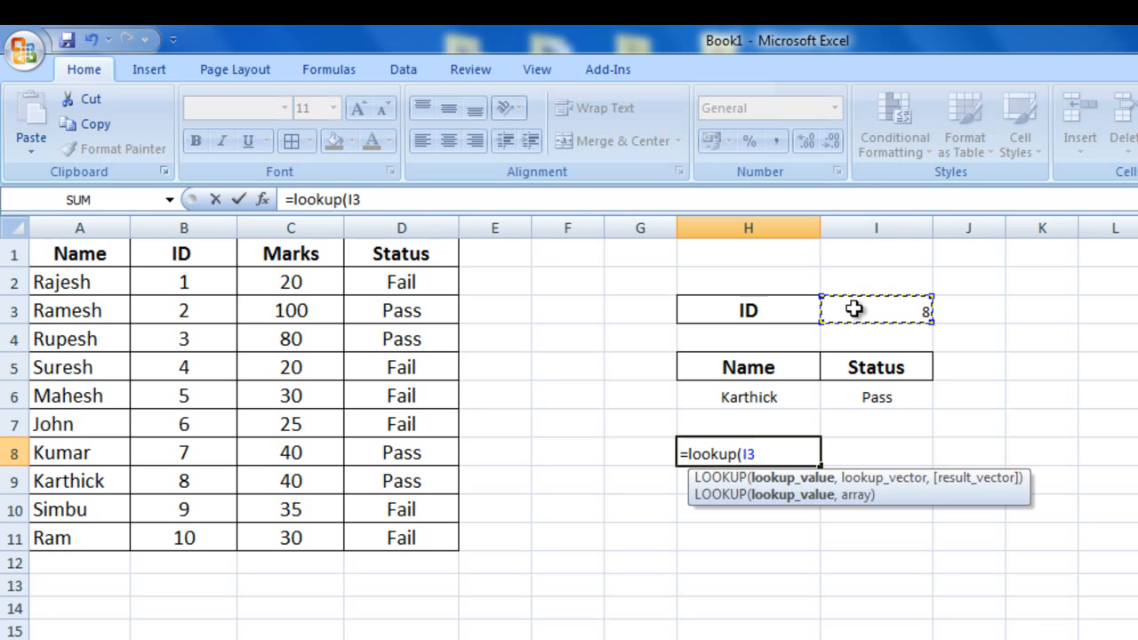
{"action": "type", "text": ","}
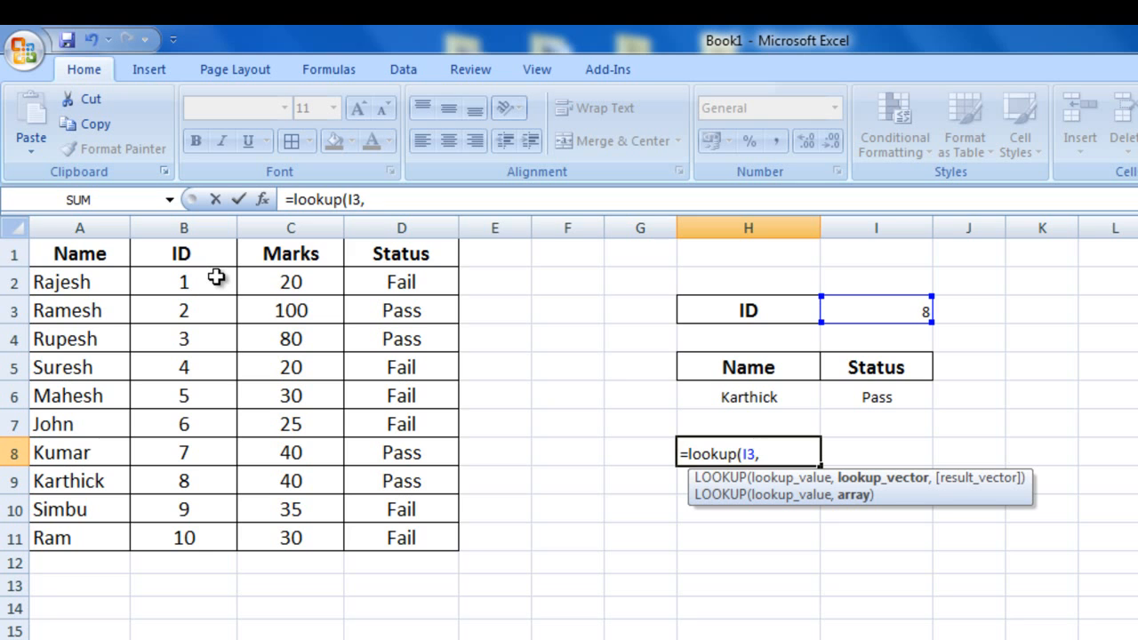
{"action": "left_click_drag", "start_coordinate": [203, 286], "coordinate": [215, 538]}
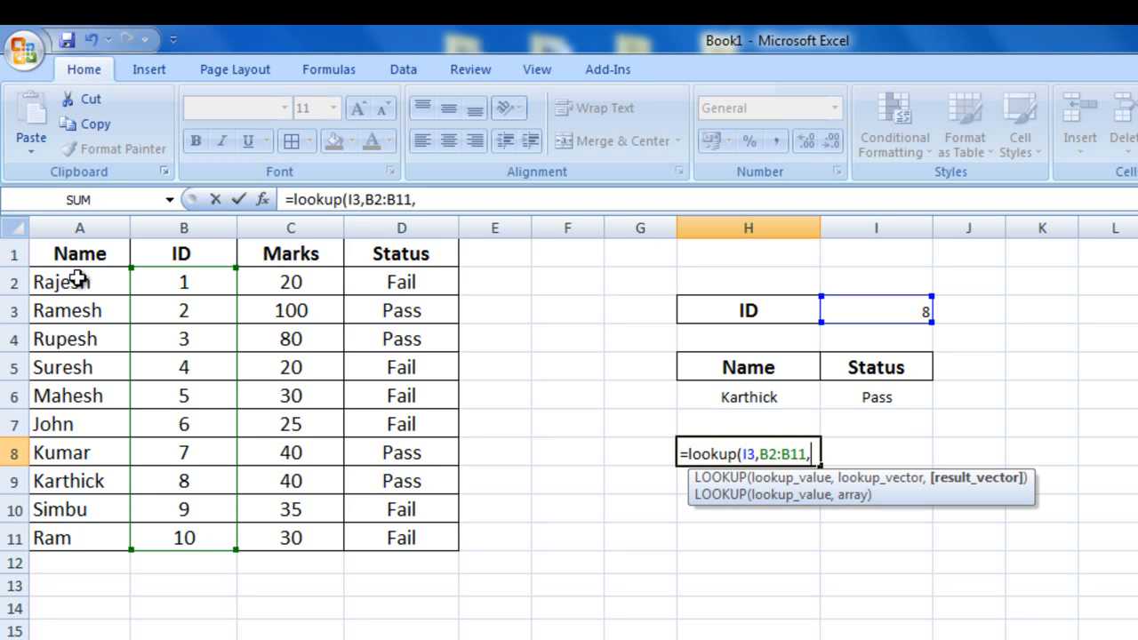
{"action": "left_click_drag", "start_coordinate": [79, 280], "coordinate": [88, 539]}
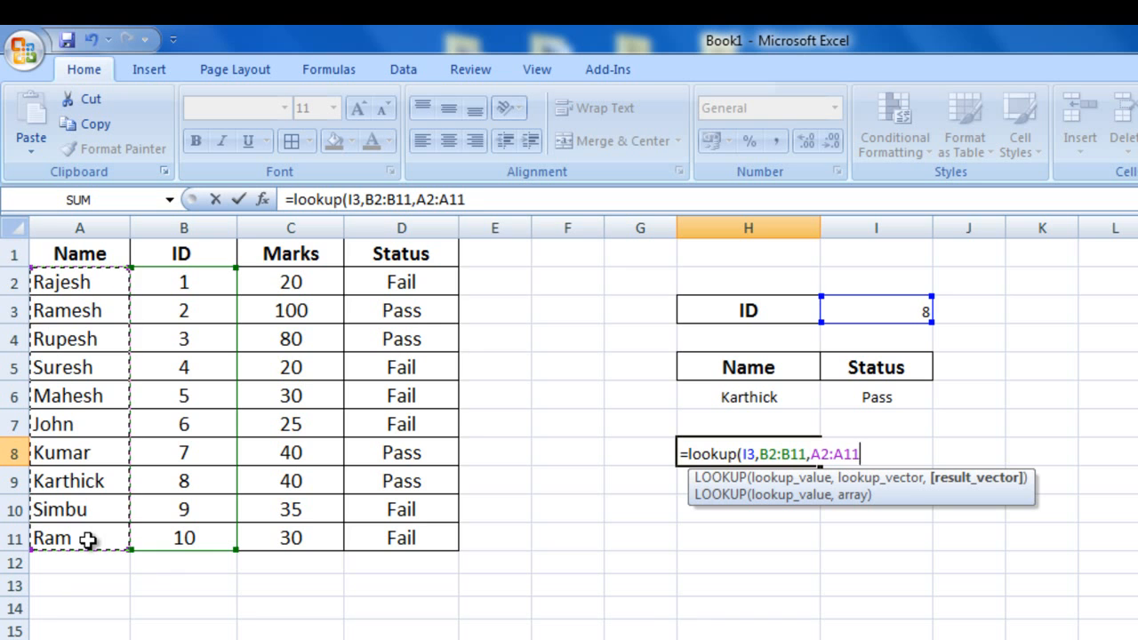
{"action": "type", "text": ")"}
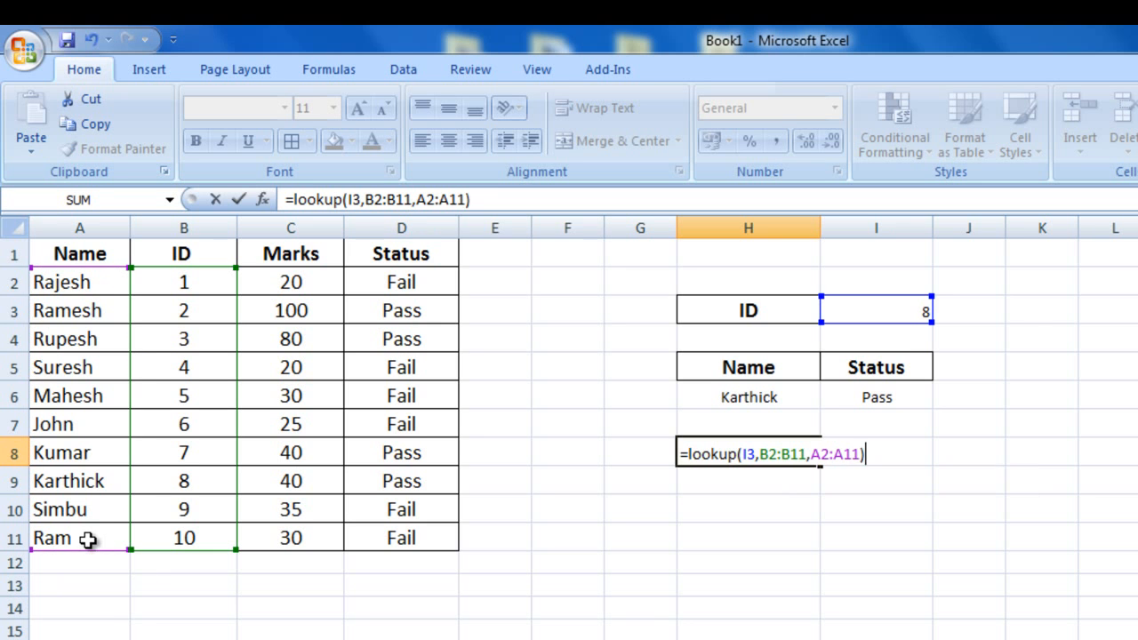
{"action": "key", "text": "Return"}
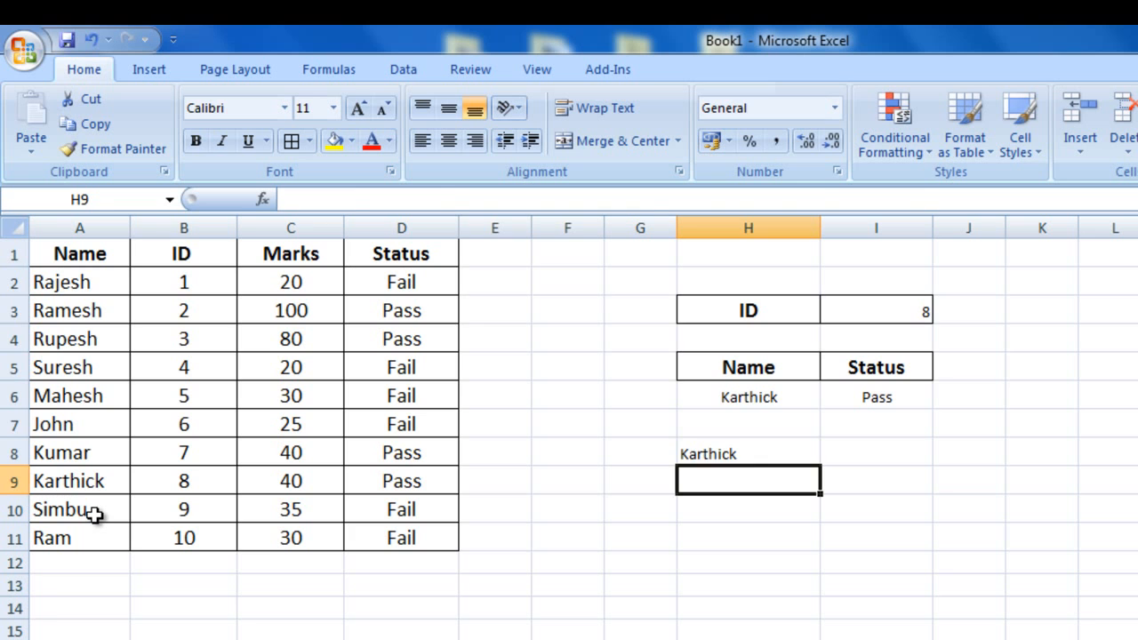
Test the H8 name lookup by setting the ID in I3 to 9 and then to 10.
{"action": "key", "text": "Up"}
{"action": "key", "text": "Up"}
{"action": "key", "text": "Up"}
{"action": "key", "text": "Up"}
{"action": "key", "text": "Up"}
{"action": "key", "text": "Up"}
{"action": "key", "text": "Right"}
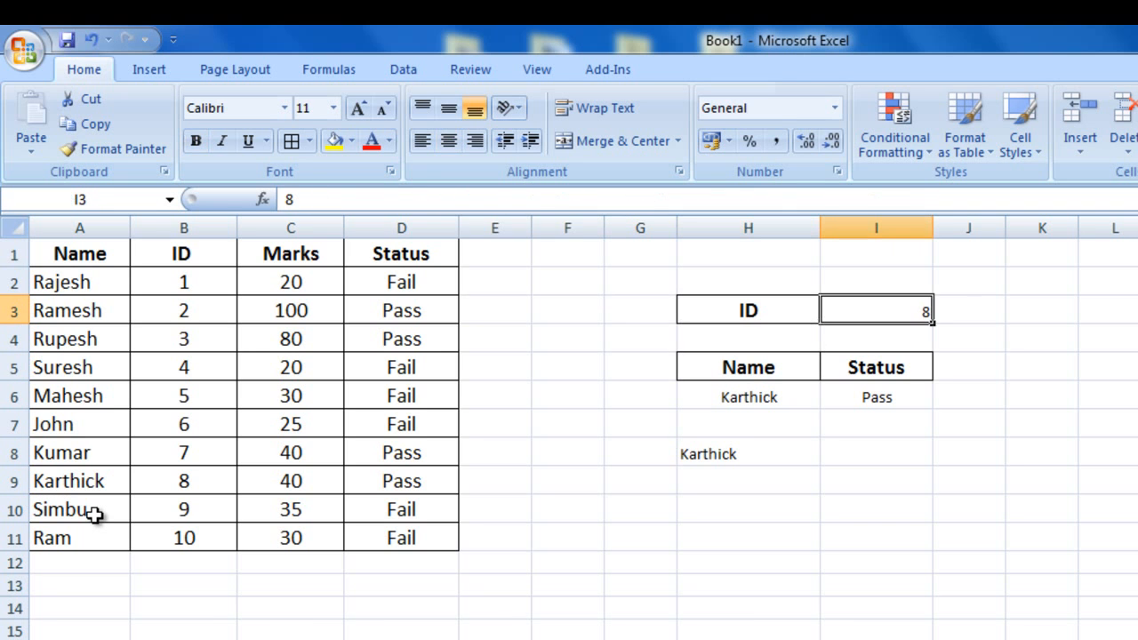
{"action": "type", "text": "9"}
{"action": "key", "text": "Return"}
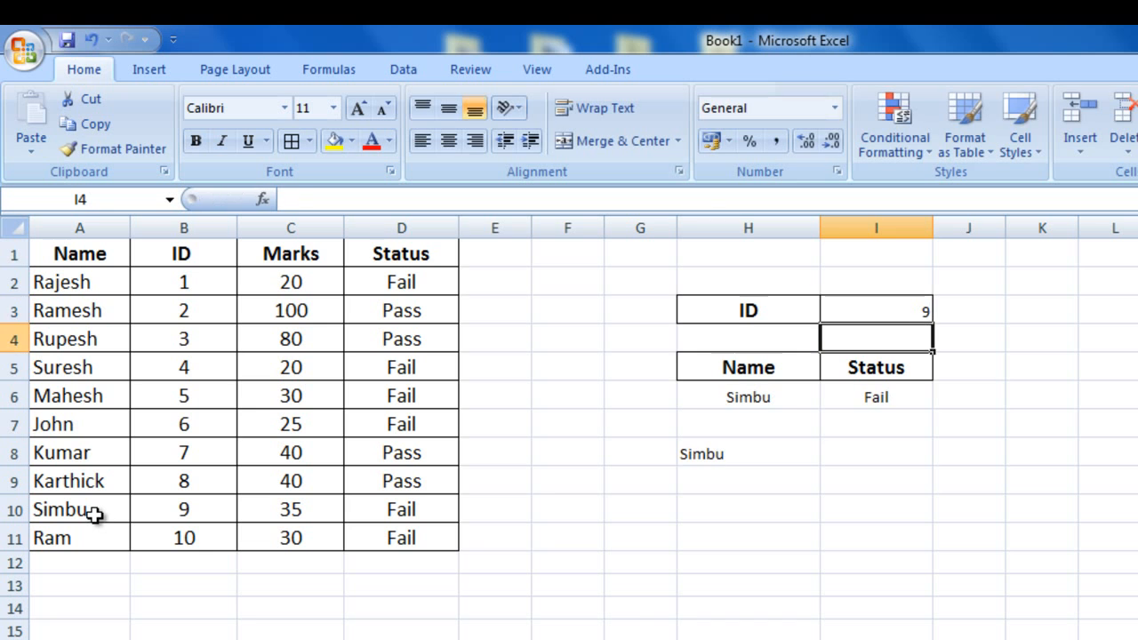
{"action": "key", "text": "Up"}
{"action": "type", "text": "10"}
{"action": "key", "text": "Return"}
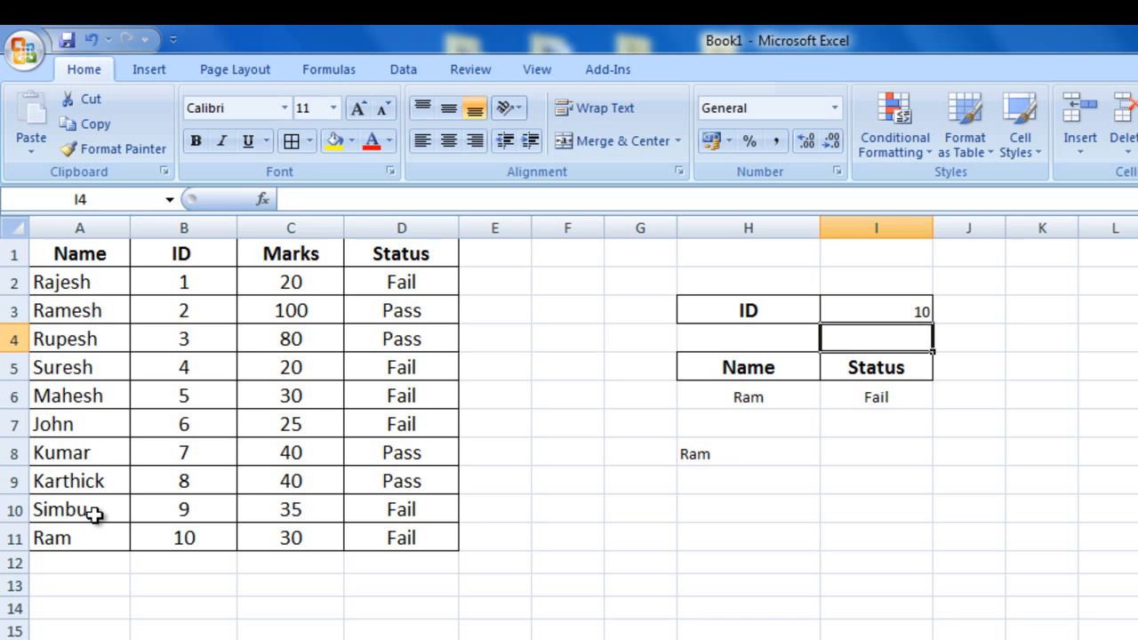
Enter =LOOKUP(I3,B2:B11,A2:A11) in I8, beside the name lookup.
{"action": "left_click", "coordinate": [886, 458]}
{"action": "type", "text": "="}
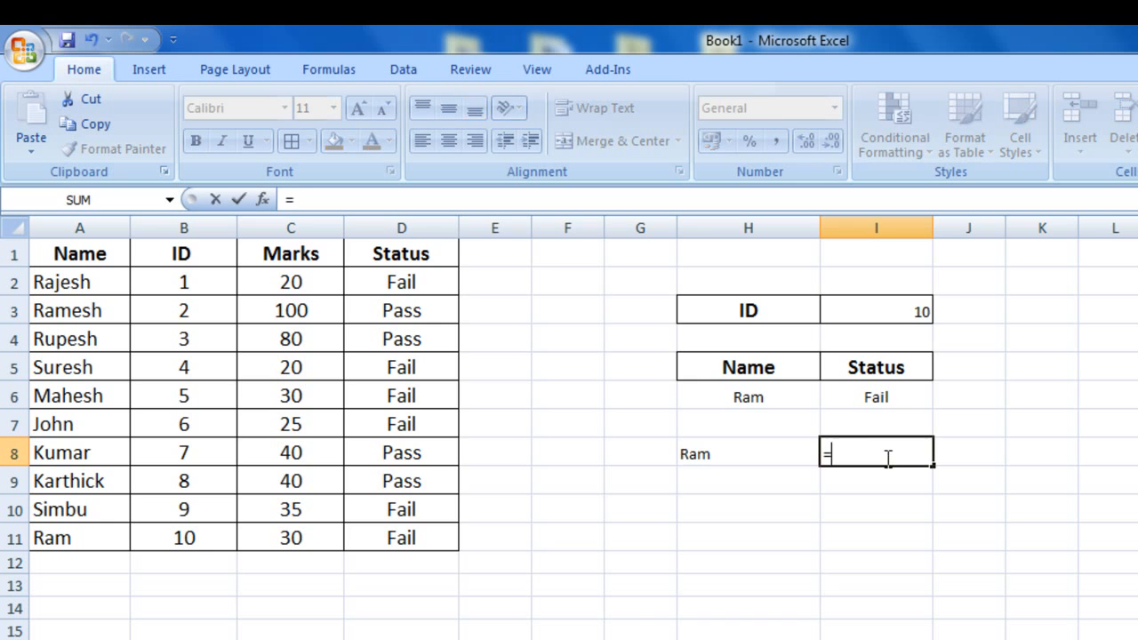
{"action": "type", "text": "looku"}
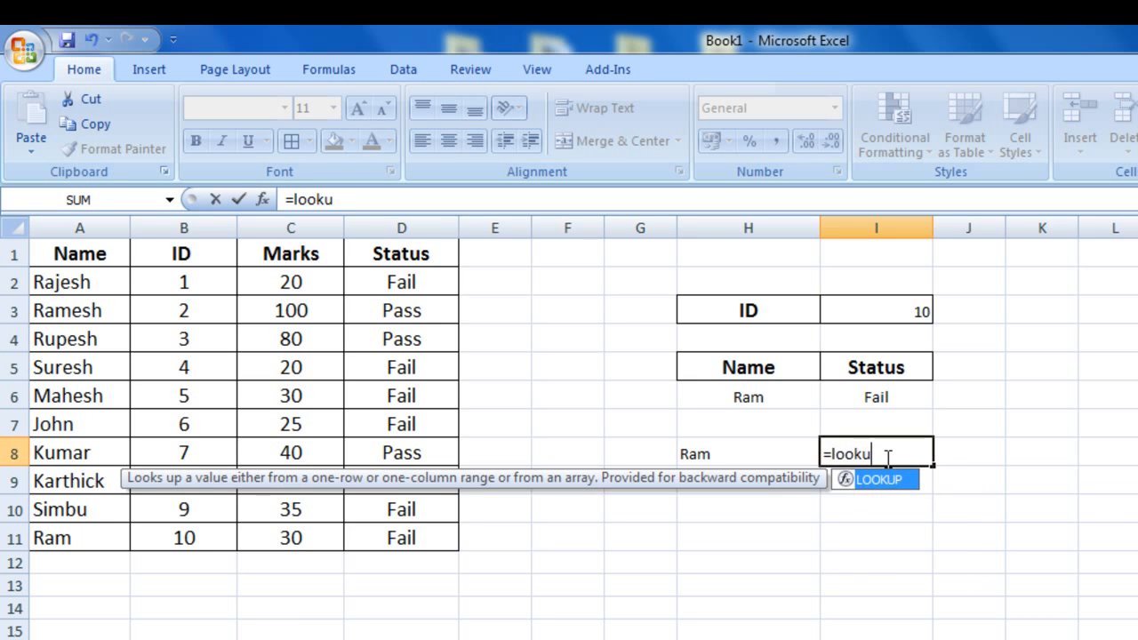
{"action": "type", "text": "p("}
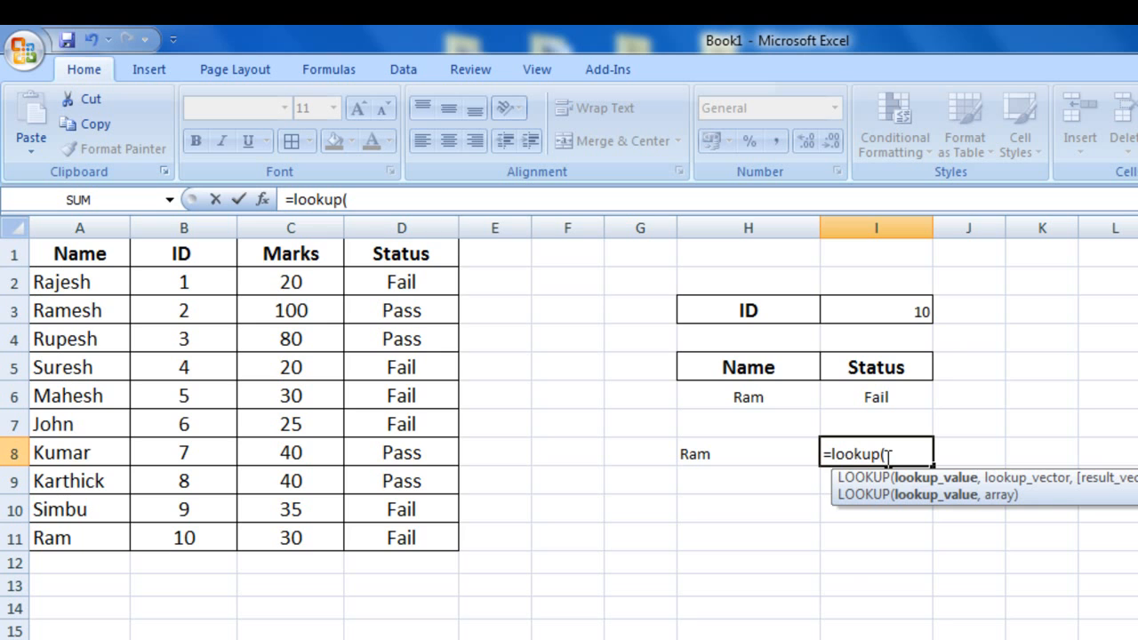
{"action": "left_click", "coordinate": [899, 311]}
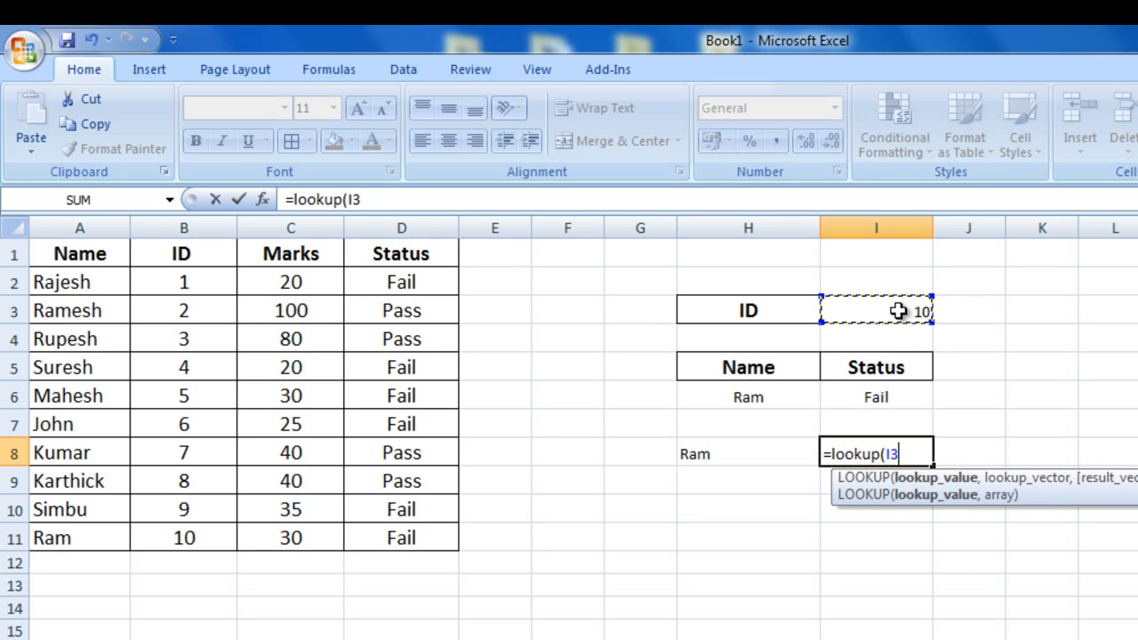
{"action": "type", "text": ","}
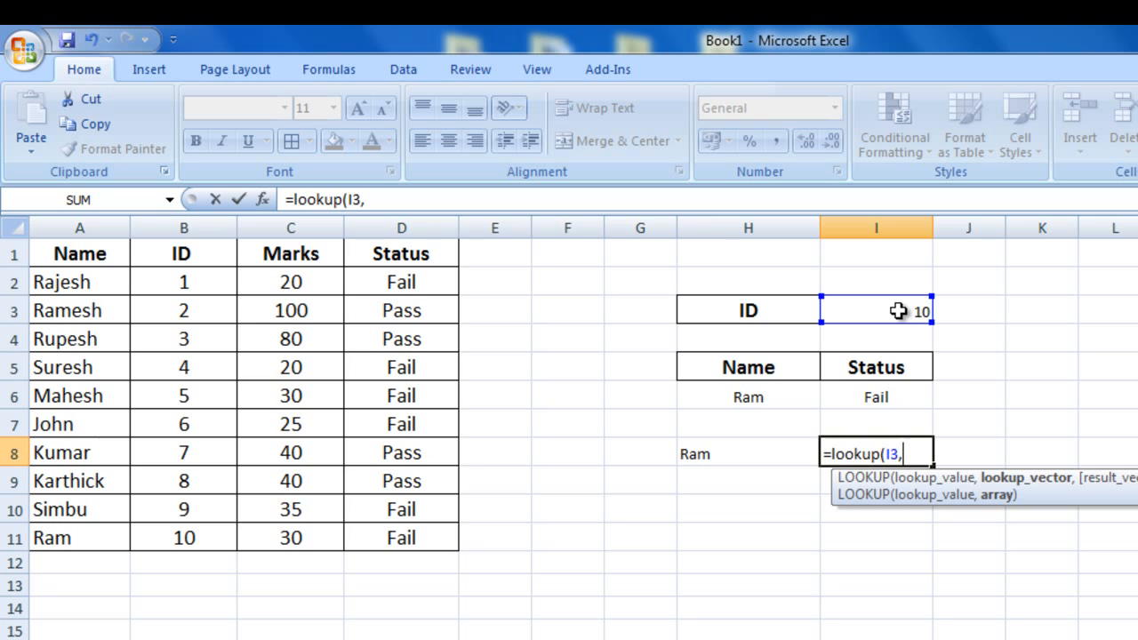
{"action": "left_click_drag", "start_coordinate": [204, 278], "coordinate": [202, 532]}
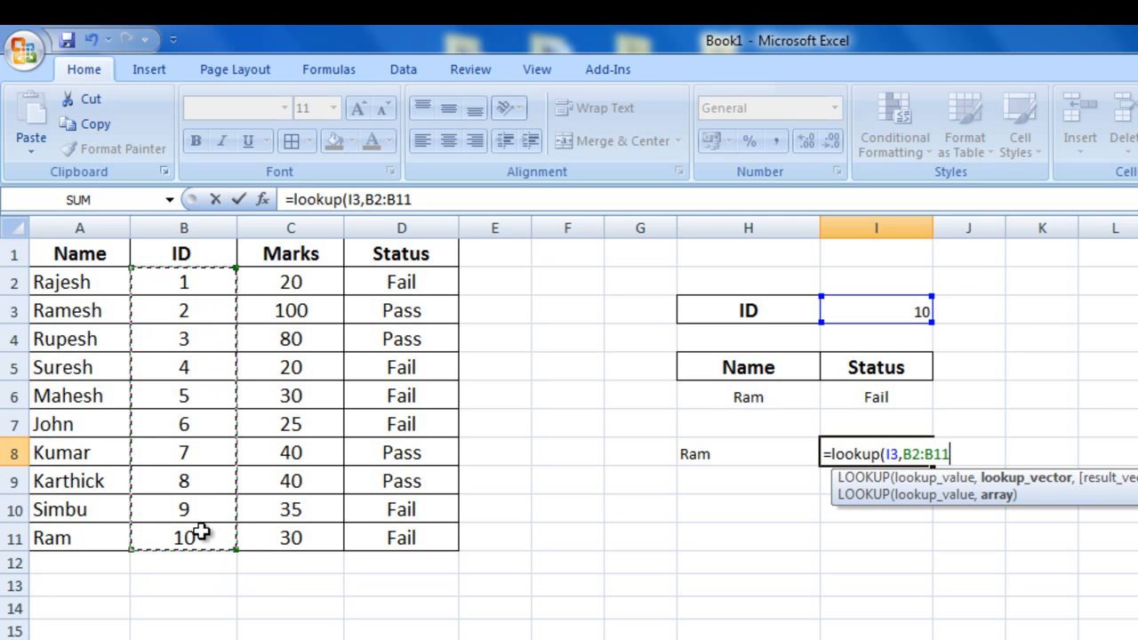
{"action": "type", "text": ","}
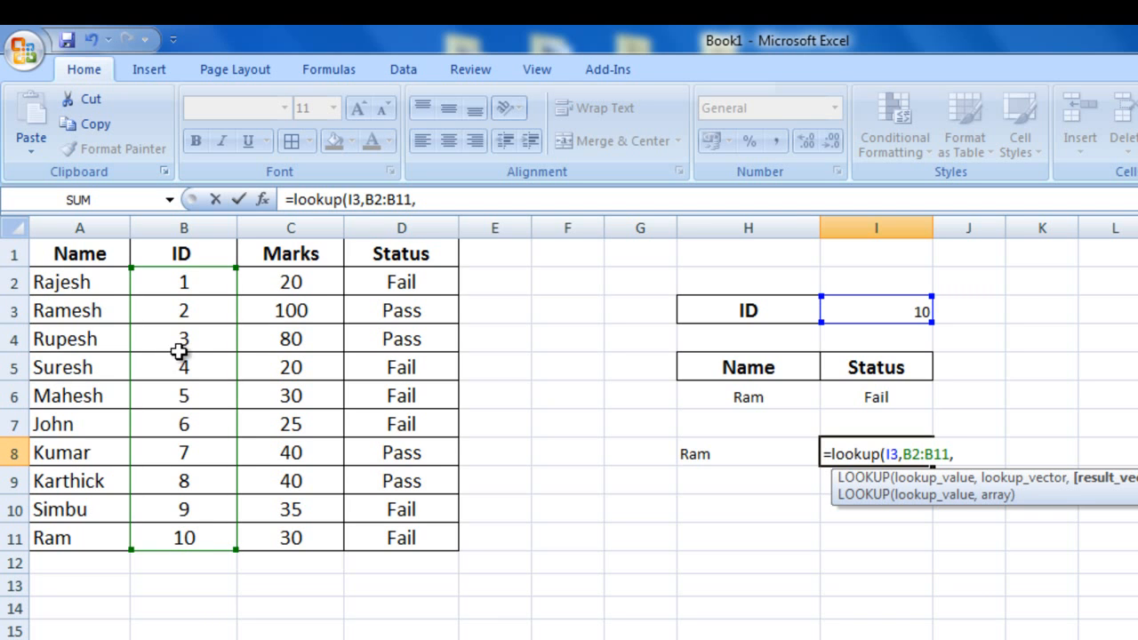
{"action": "left_click_drag", "start_coordinate": [93, 282], "coordinate": [95, 528]}
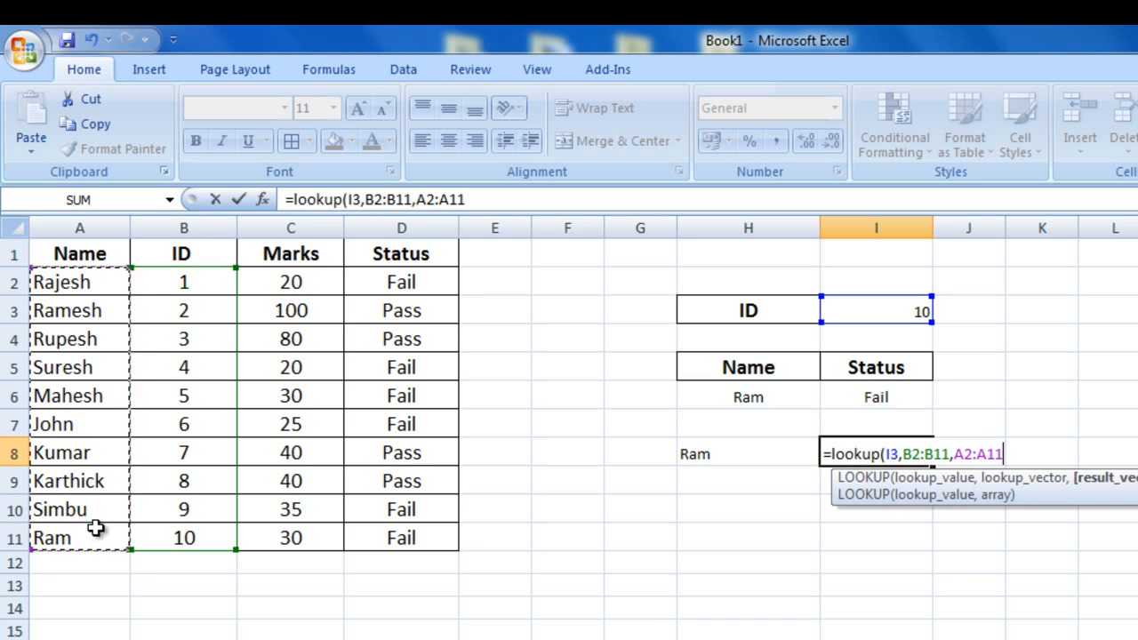
{"action": "type", "text": ")"}
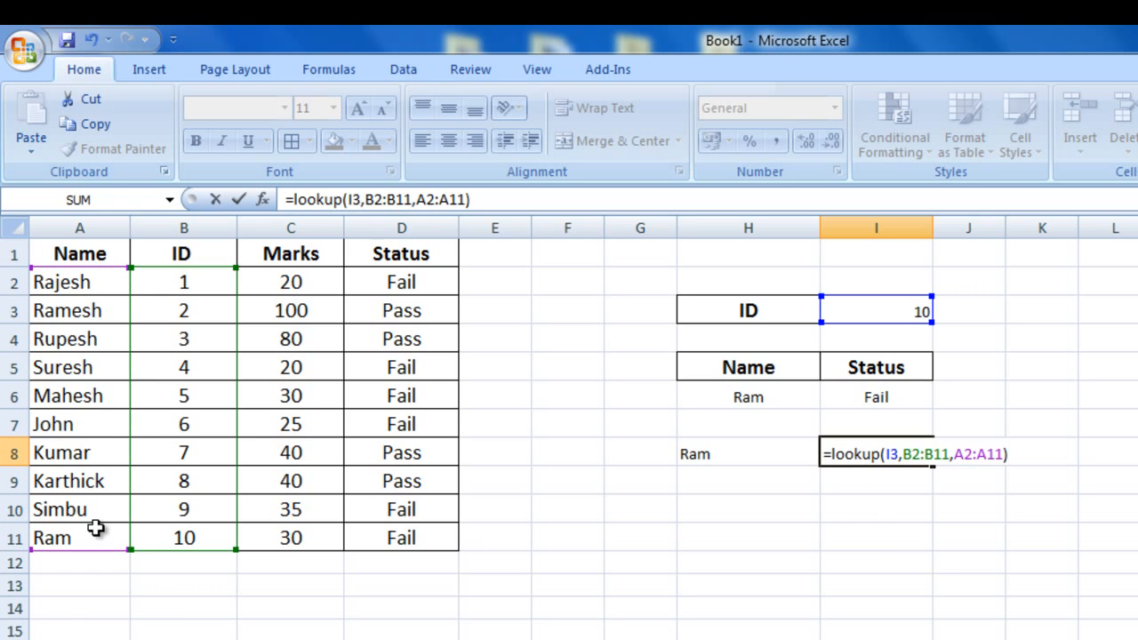
{"action": "key", "text": "Return"}
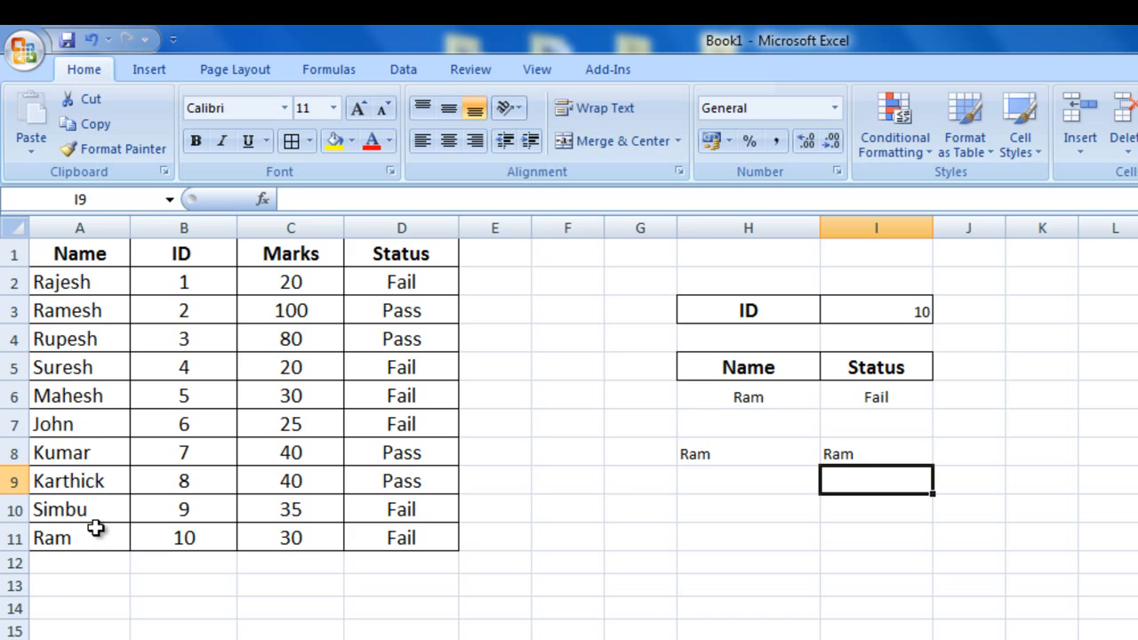
Change the result range of the I8 LOOKUP formula to D2:D11 so that it returns the status.
{"action": "left_click", "coordinate": [832, 454]}
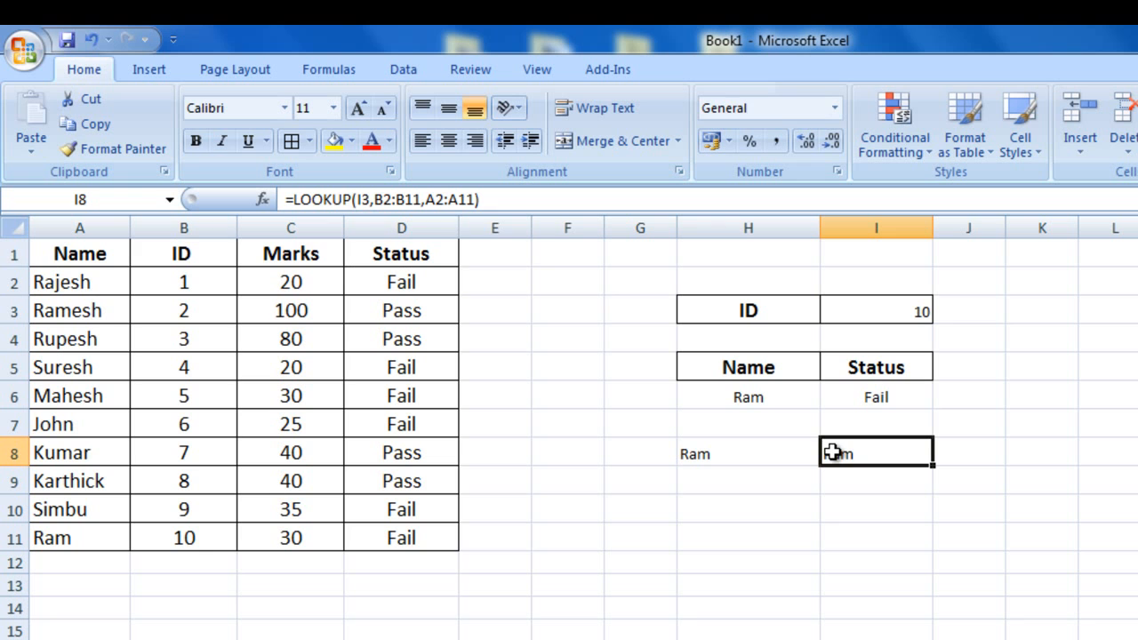
{"action": "double_click", "coordinate": [832, 453]}
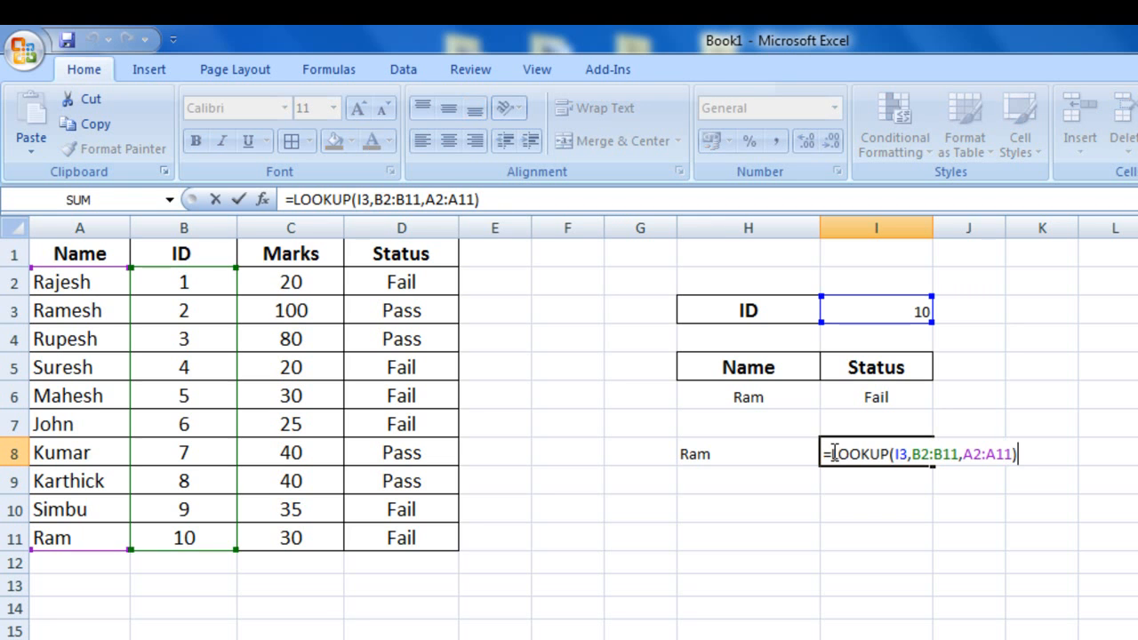
{"action": "key", "text": "Left"}
{"action": "key", "text": "Left"}
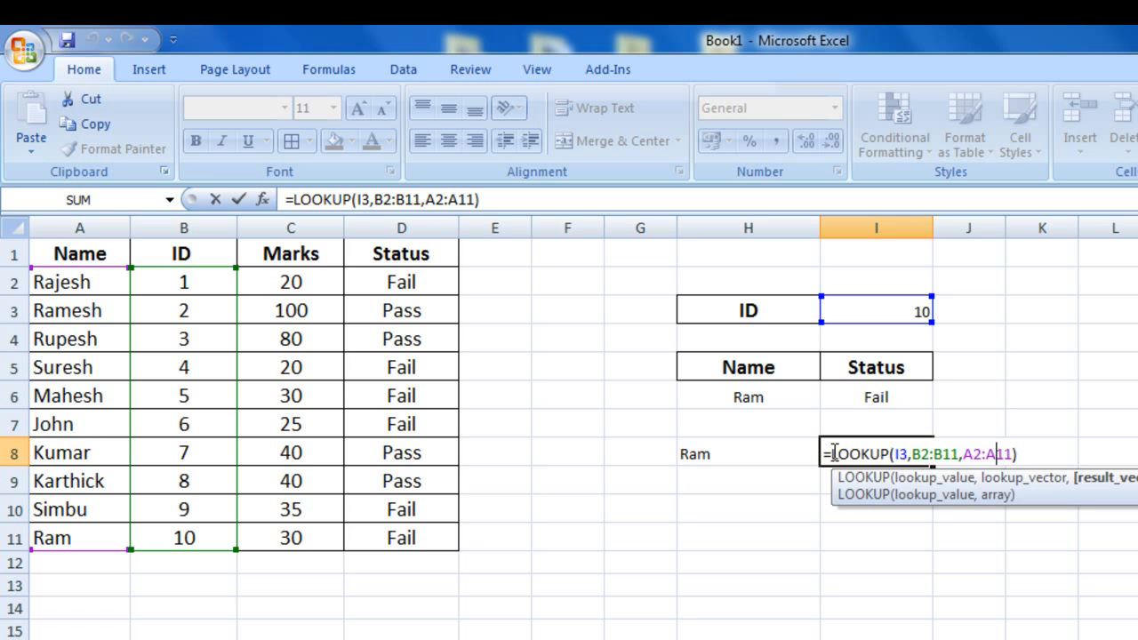
{"action": "key", "text": "Right"}
{"action": "key", "text": "BackSpace"}
{"action": "key", "text": "BackSpace"}
{"action": "key", "text": "BackSpace"}
{"action": "key", "text": "BackSpace"}
{"action": "key", "text": "BackSpace"}
{"action": "key", "text": "BackSpace"}
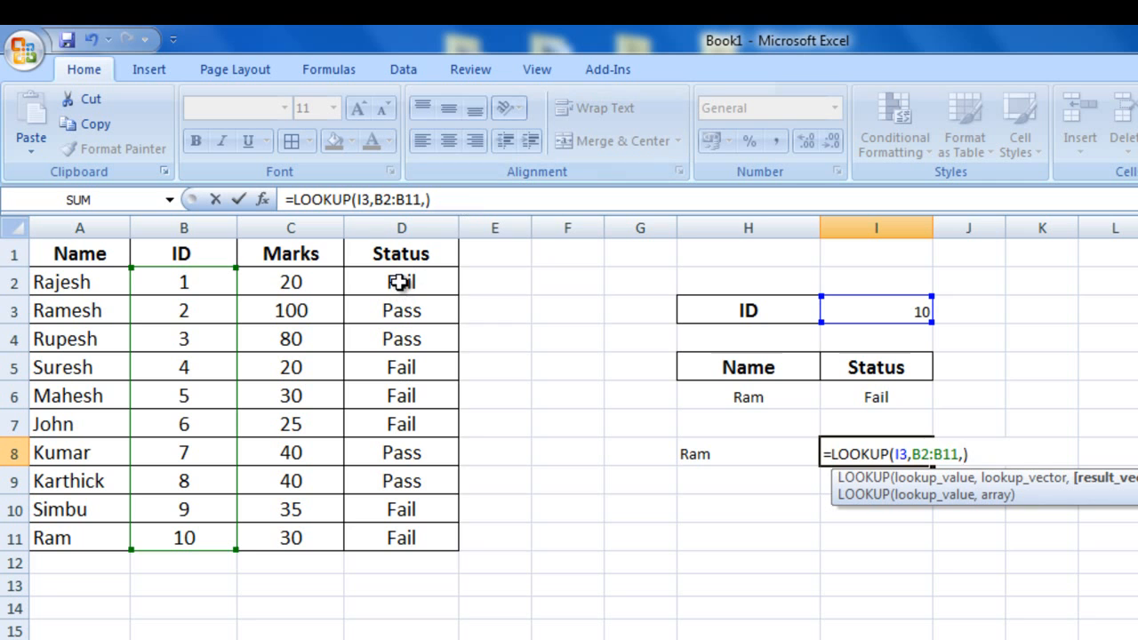
{"action": "left_click_drag", "start_coordinate": [399, 284], "coordinate": [397, 538]}
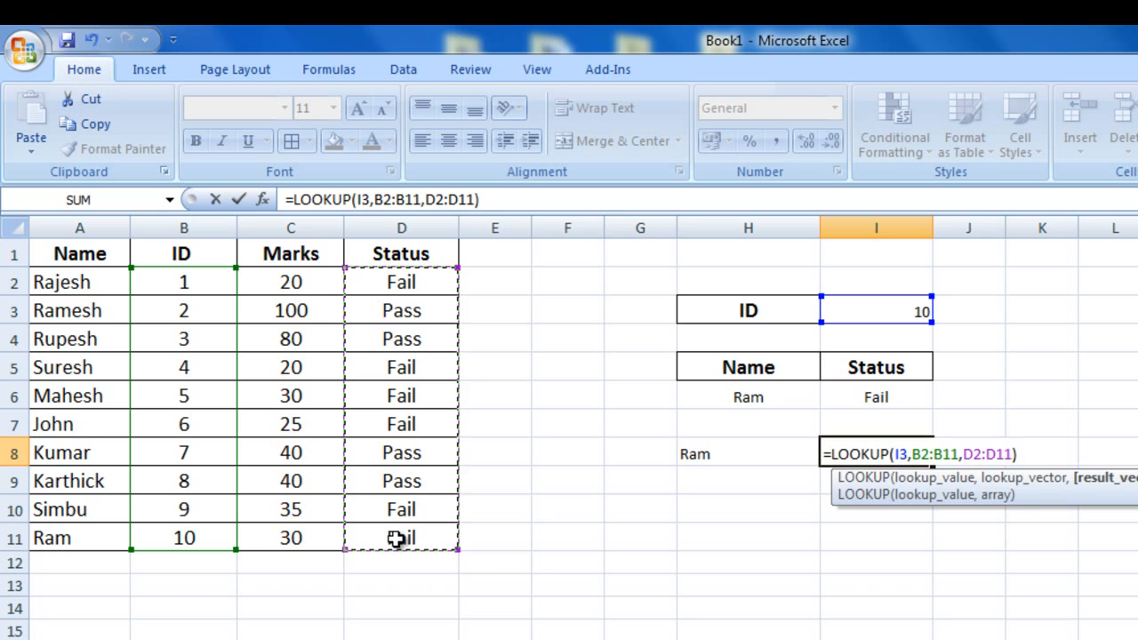
{"action": "type", "text": ")"}
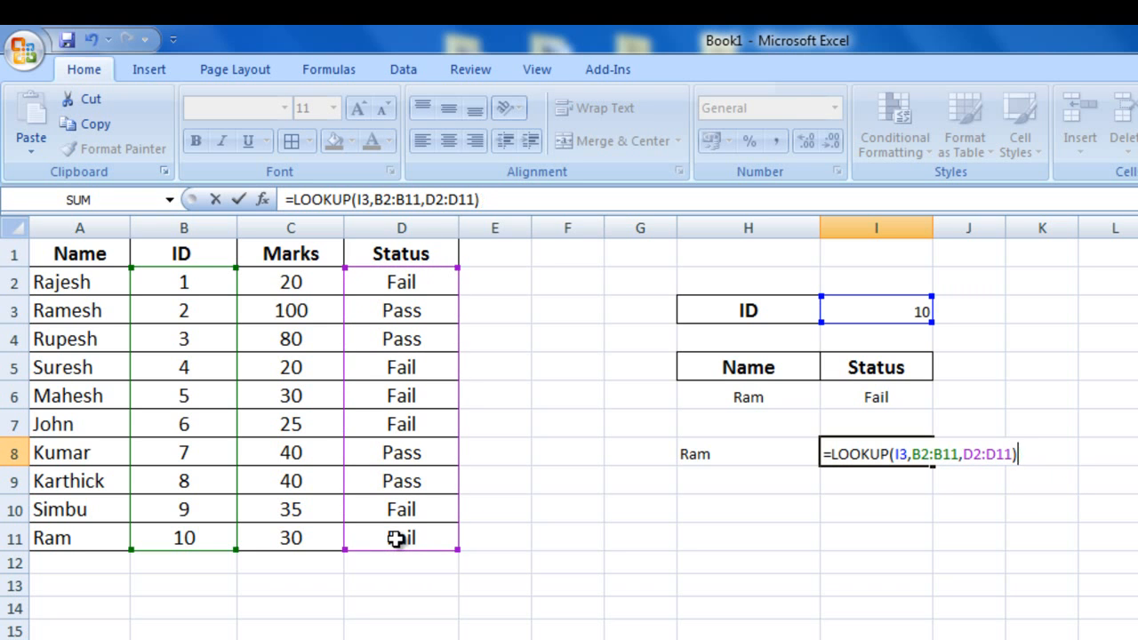
{"action": "key", "text": "Return"}
Test the H8 and I8 lookups by setting the ID in I3 to 8 and then to 10.
{"action": "key", "text": "Up"}
{"action": "key", "text": "Up"}
{"action": "key", "text": "Up"}
{"action": "key", "text": "Up"}
{"action": "key", "text": "Up"}
{"action": "key", "text": "Up"}
{"action": "type", "text": "8+"}
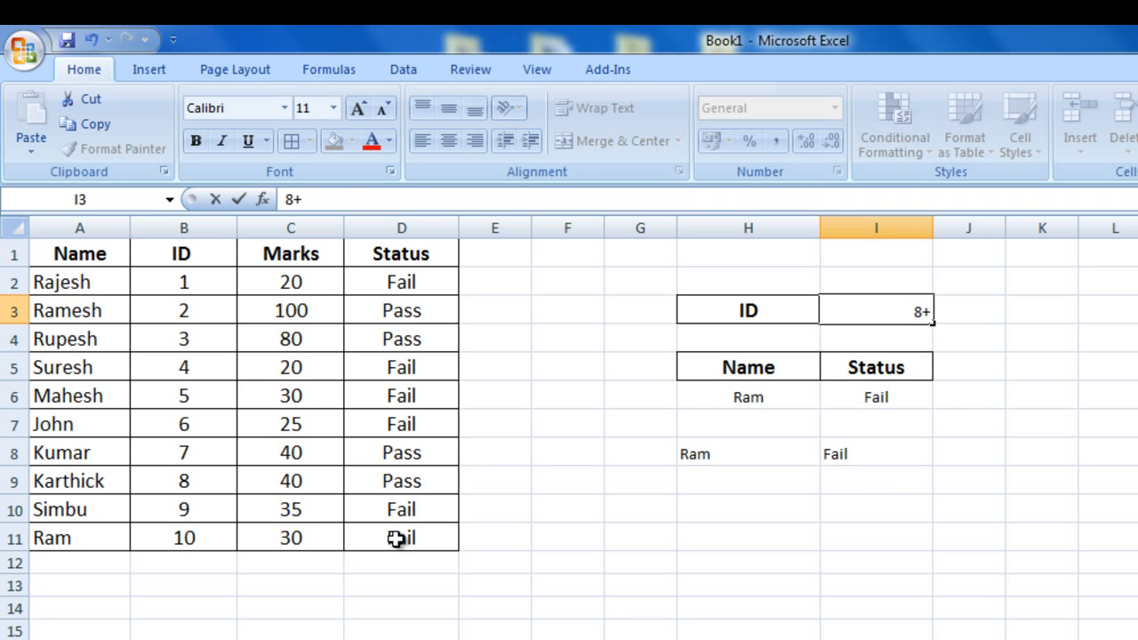
{"action": "key", "text": "BackSpace"}
{"action": "key", "text": "Return"}
{"action": "key", "text": "Up"}
{"action": "type", "text": "10"}
{"action": "key", "text": "Return"}
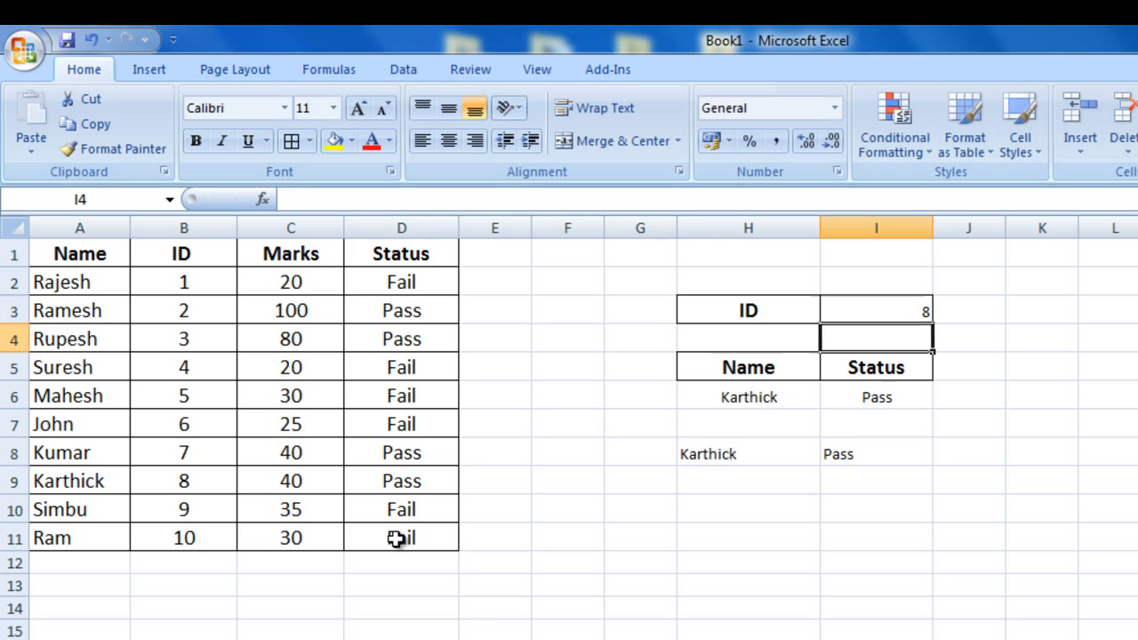
Clear the ID in I3 to test the lookup formulas with an empty lookup value.
{"action": "key", "text": "Up"}
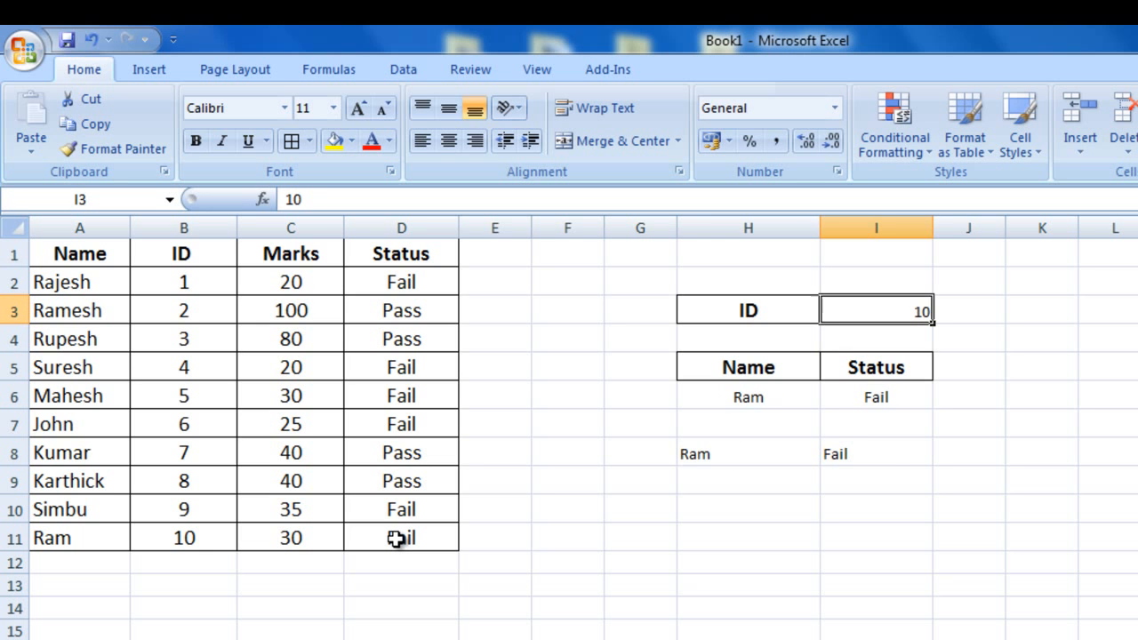
{"action": "key", "text": "Delete"}
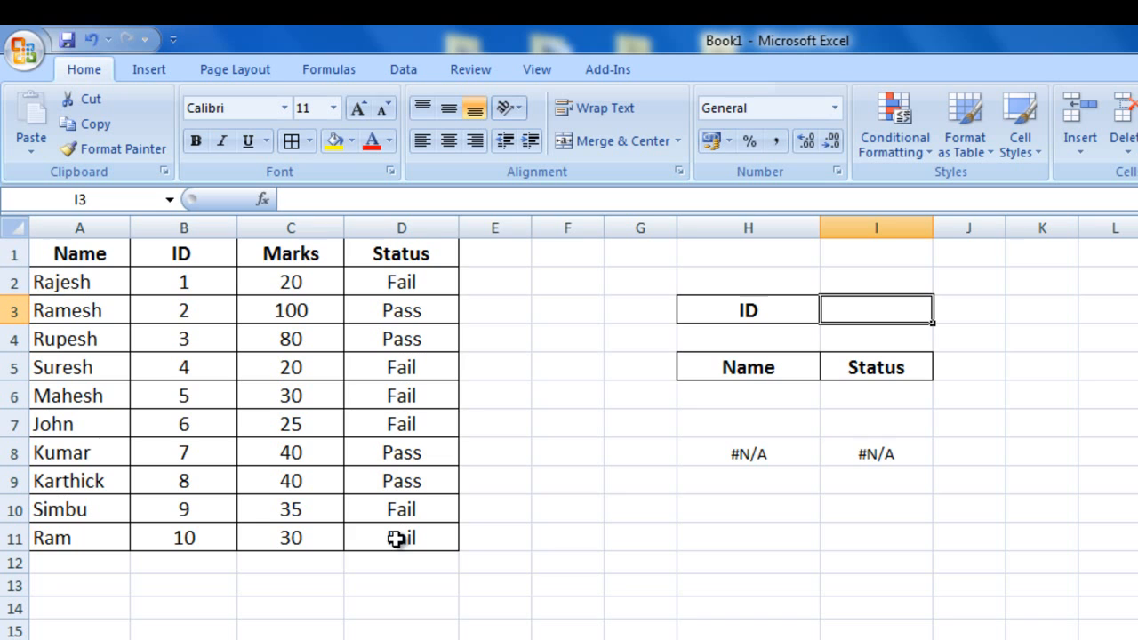
Insert IF(ISNA( in front of the LOOKUP function in the H8 name formula.
{"action": "left_click", "coordinate": [714, 459]}
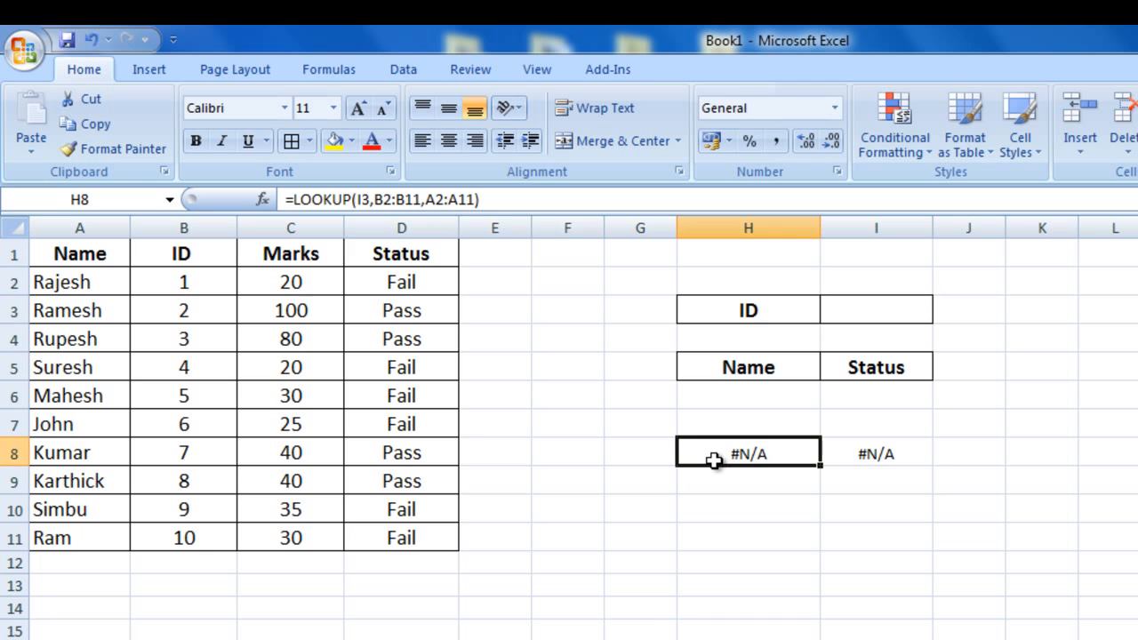
{"action": "key", "text": "F2"}
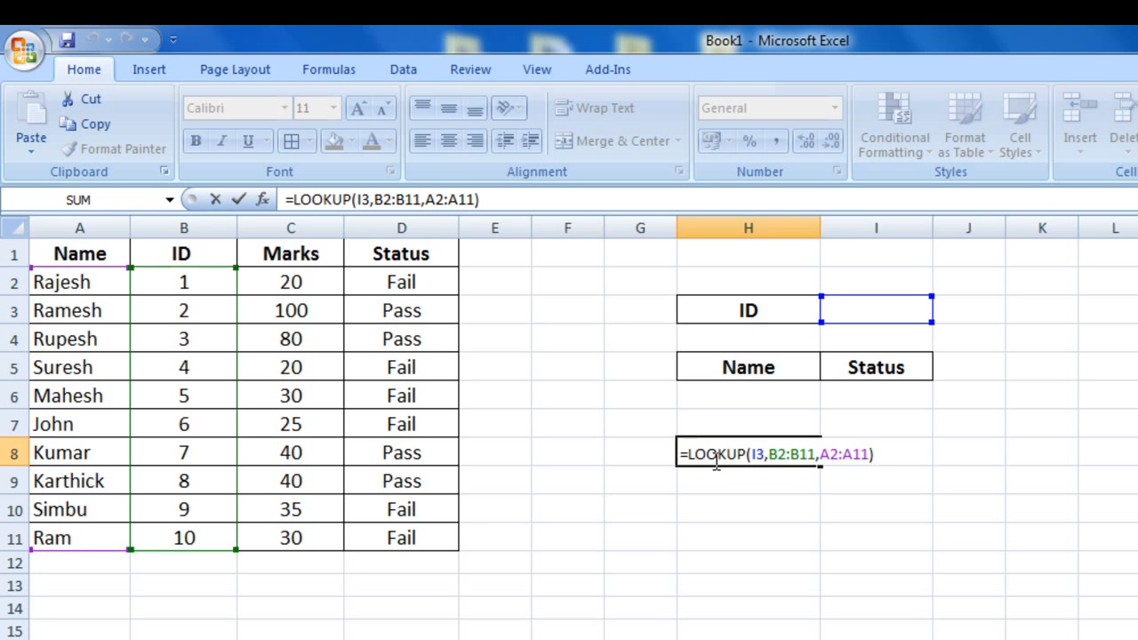
{"action": "left_click", "coordinate": [689, 455]}
{"action": "type", "text": "if"}
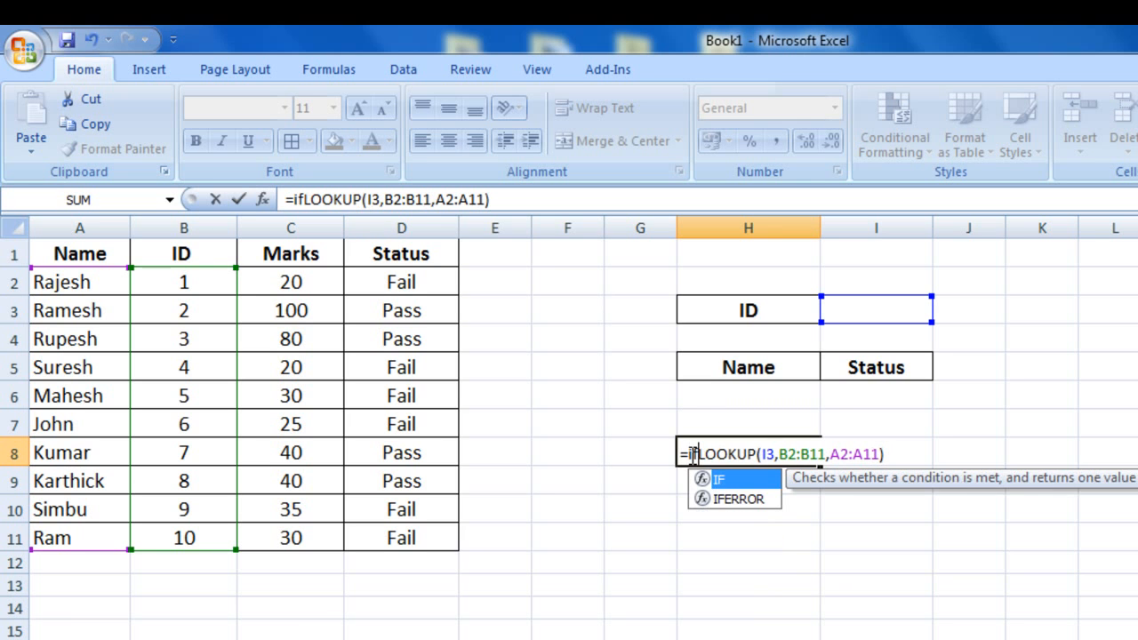
{"action": "type", "text": "(is"}
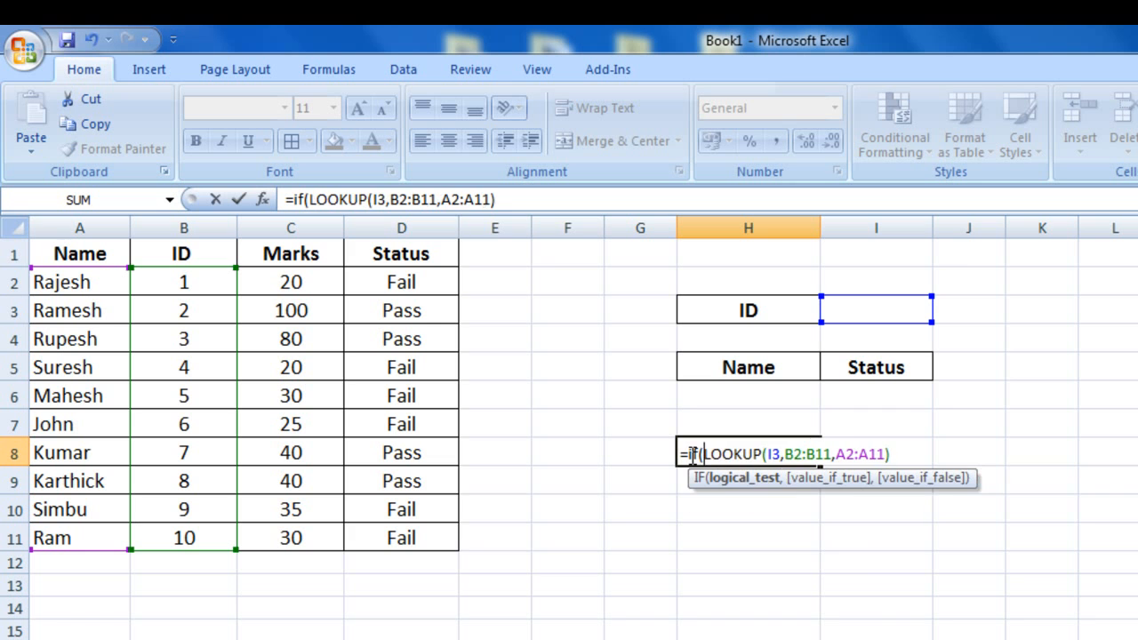
{"action": "type", "text": "na"}
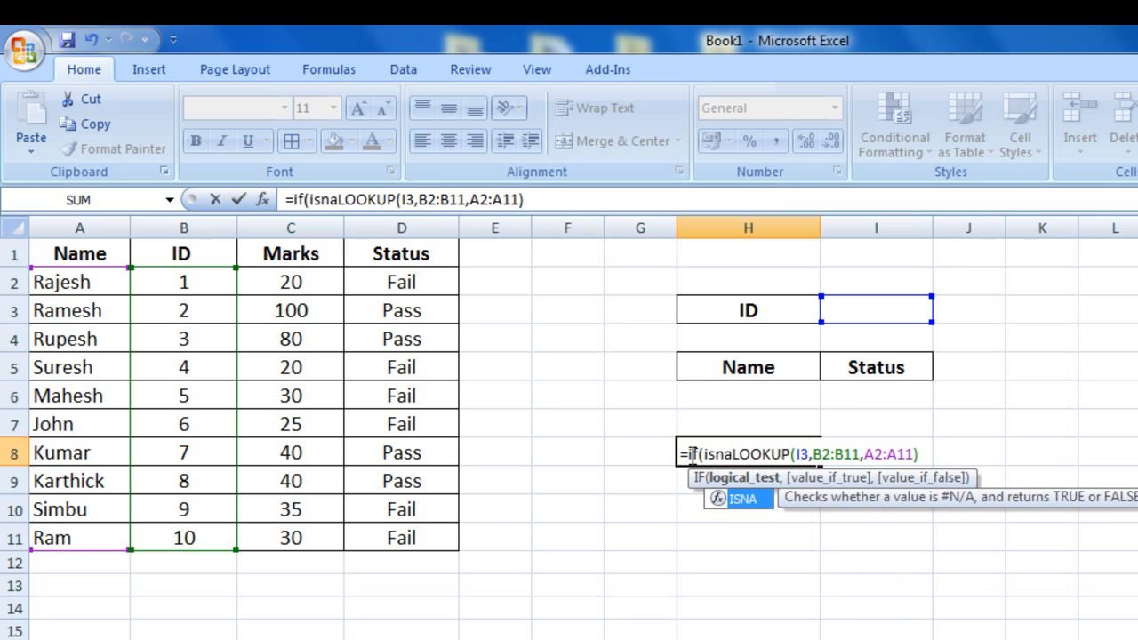
{"action": "type", "text": "("}
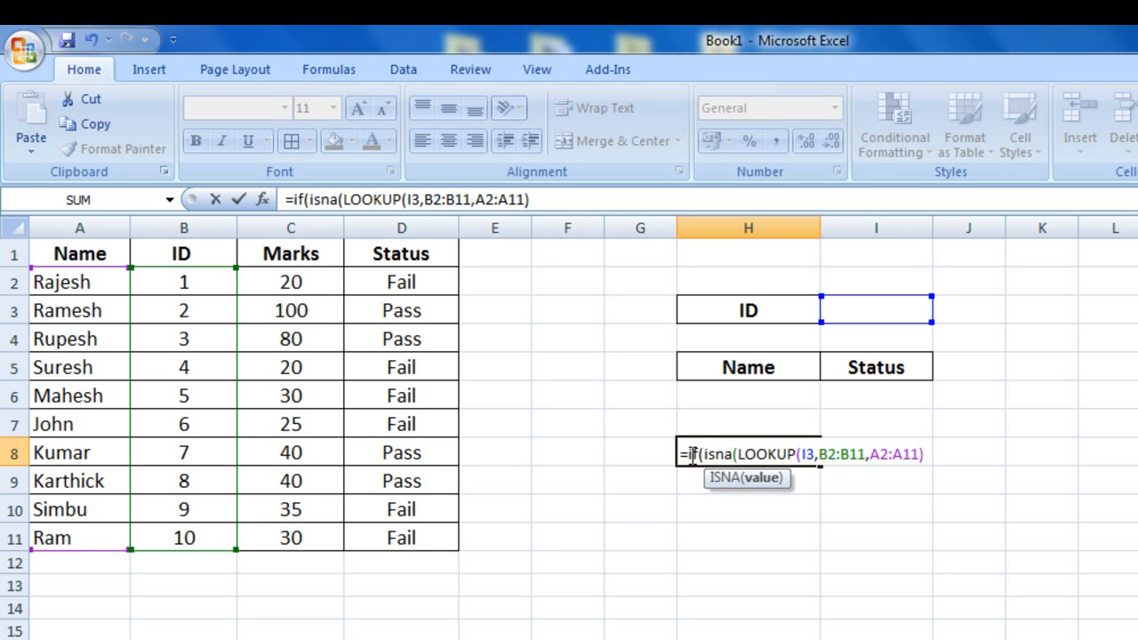
Close the ISNA function after the LOOKUP in H8 and compare its result with TRUE.
{"action": "key", "text": "Right"}
{"action": "key", "text": "Right"}
{"action": "key", "text": "Right"}
{"action": "key", "text": "Right"}
{"action": "key", "text": "Right"}
{"action": "key", "text": "Right"}
{"action": "key", "text": "Right"}
{"action": "key", "text": "Right"}
{"action": "key", "text": "Right"}
{"action": "key", "text": "Right"}
{"action": "key", "text": "Right"}
{"action": "key", "text": "Right"}
{"action": "key", "text": "Right"}
{"action": "key", "text": "Right"}
{"action": "key", "text": "Right"}
{"action": "key", "text": "Right"}
{"action": "key", "text": "Right"}
{"action": "key", "text": "Right"}
{"action": "key", "text": "Right"}
{"action": "key", "text": "Right"}
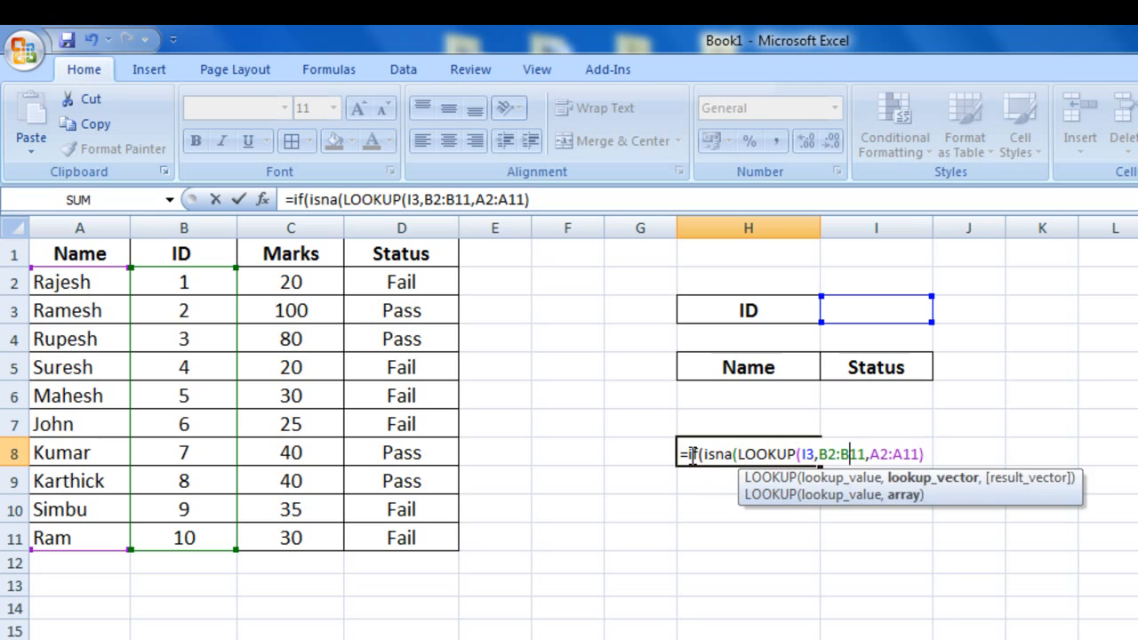
{"action": "type", "text": ")"}
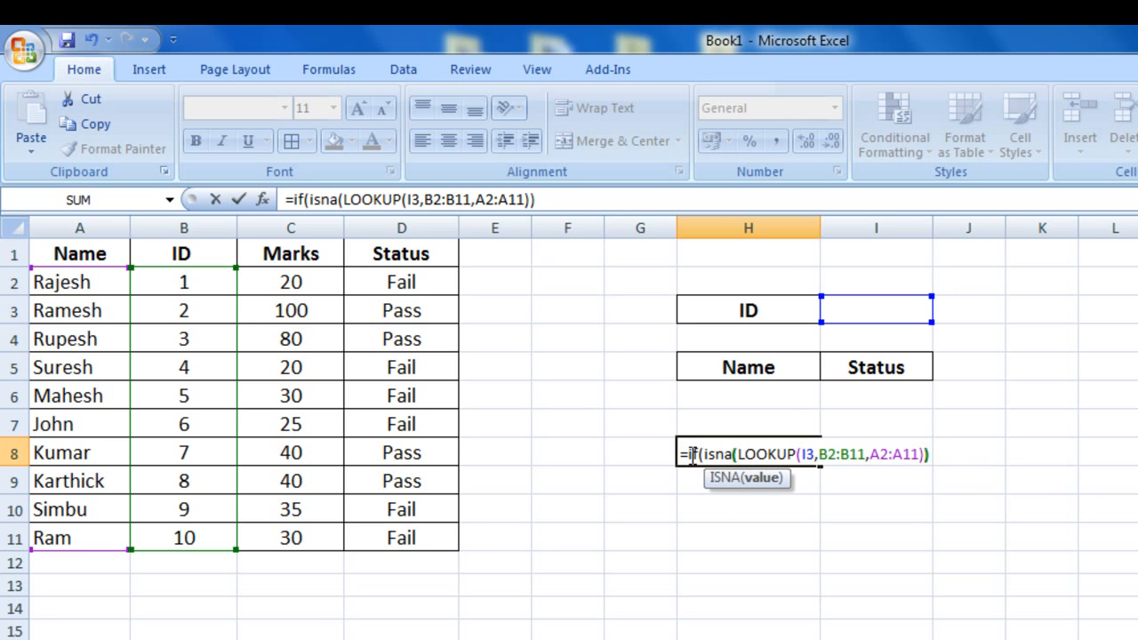
{"action": "type", "text": "="}
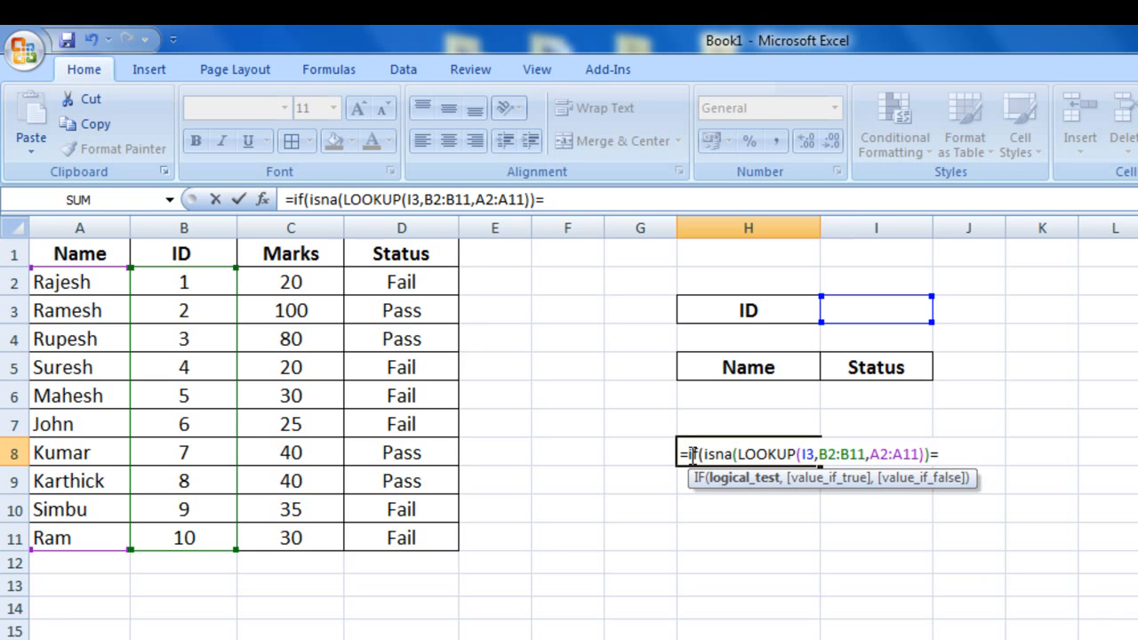
{"action": "type", "text": "true"}
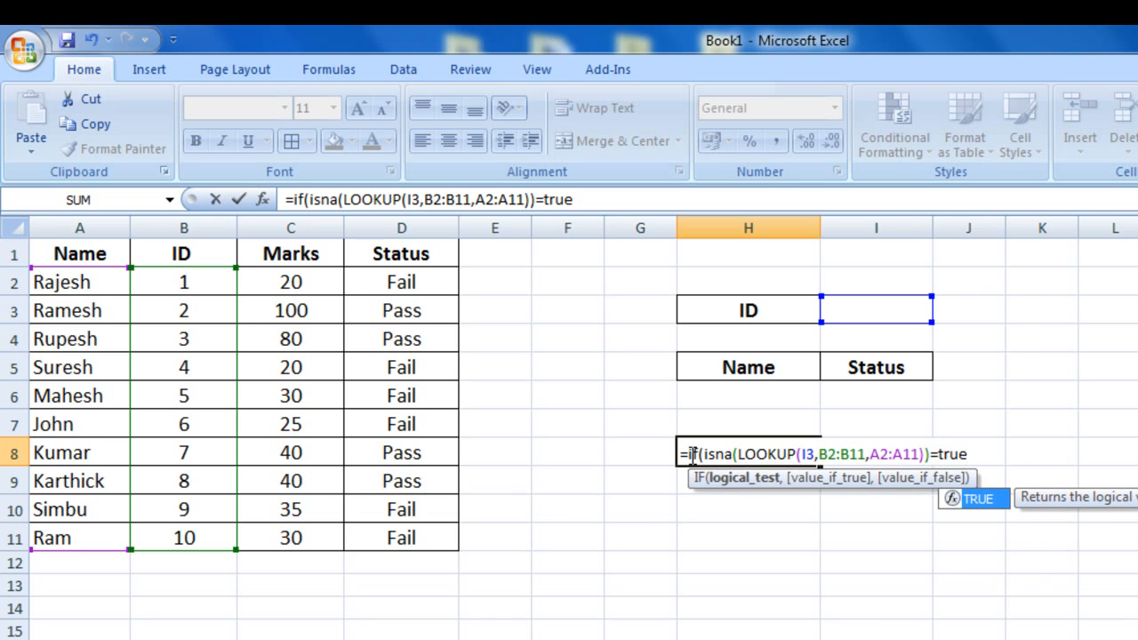
Add a quoted space (" ") as the value the IF function in H8 returns when the test is true.
{"action": "type", "text": ", "}
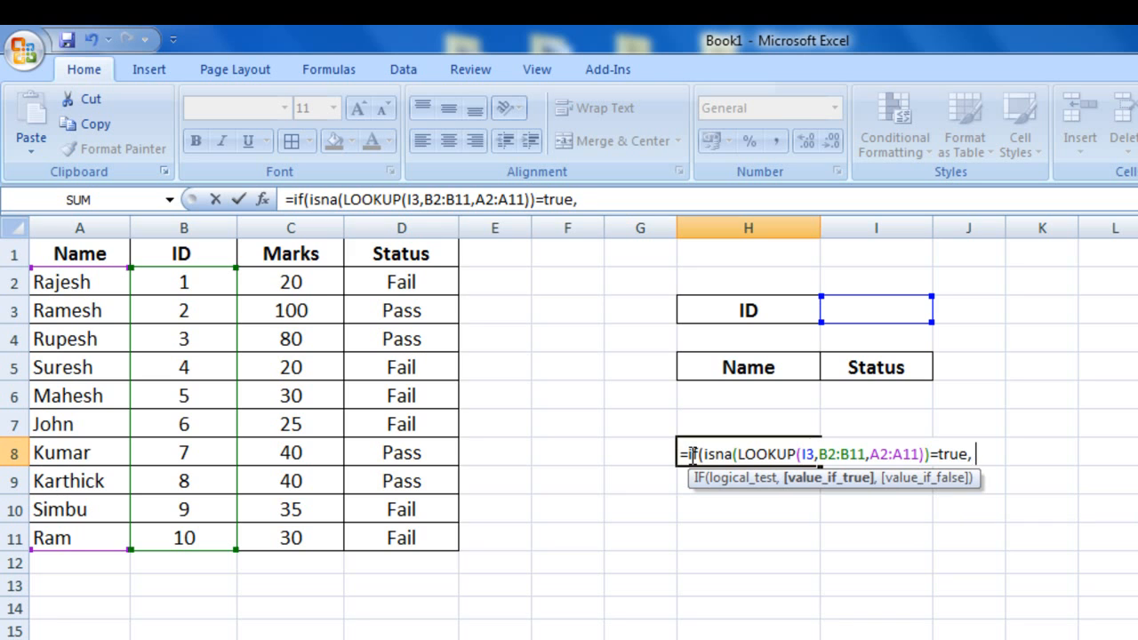
{"action": "type", "text": "@"}
{"action": "key", "text": "BackSpace"}
{"action": "type", "text": "\" \","}
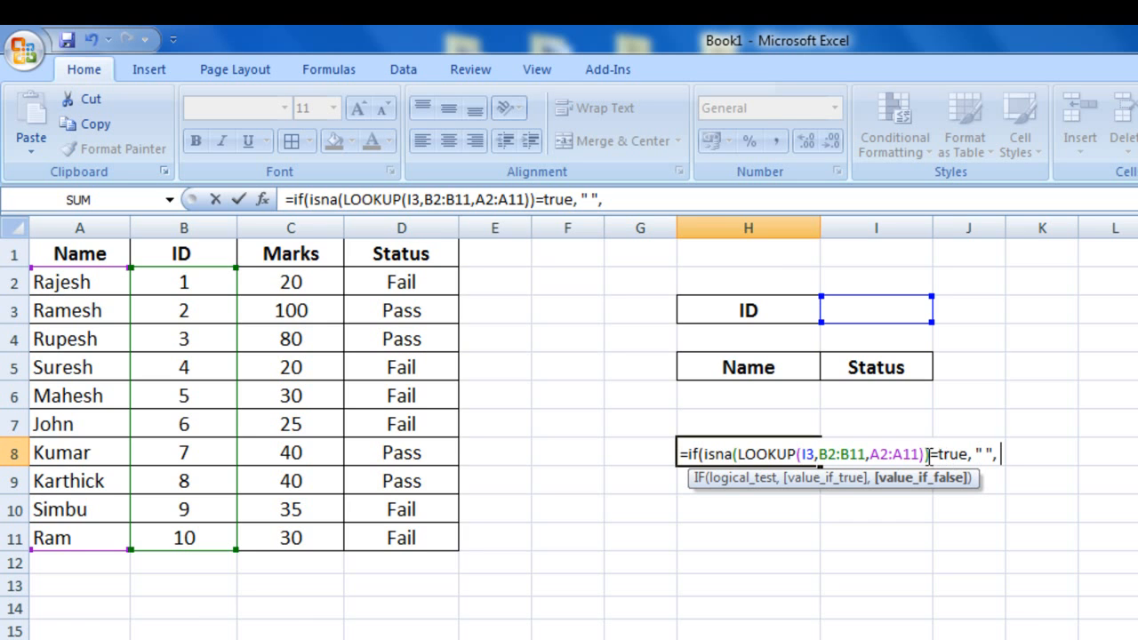
Reuse a copy of LOOKUP(I3,B2:B11,A2:A11) as the IF value-if-false argument in H8 and enter the formula, accepting the proposed correction.
{"action": "left_click_drag", "start_coordinate": [924, 455], "coordinate": [736, 455]}
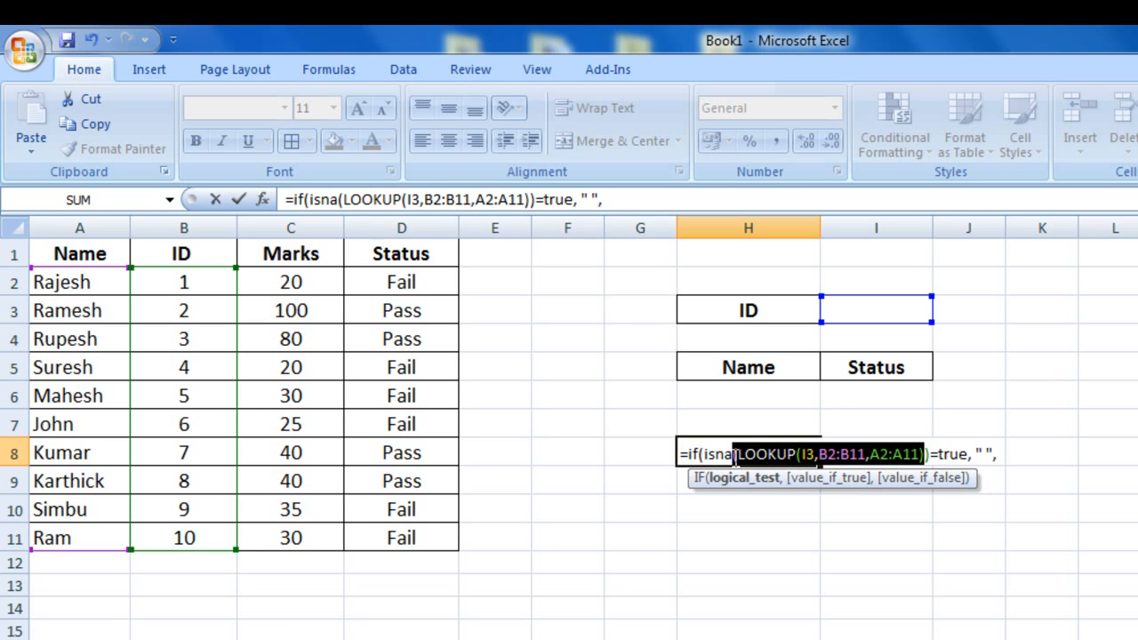
{"action": "left_click", "coordinate": [738, 455]}
{"action": "left_click_drag", "start_coordinate": [738, 454], "coordinate": [920, 454]}
{"action": "key", "text": "ctrl+c"}
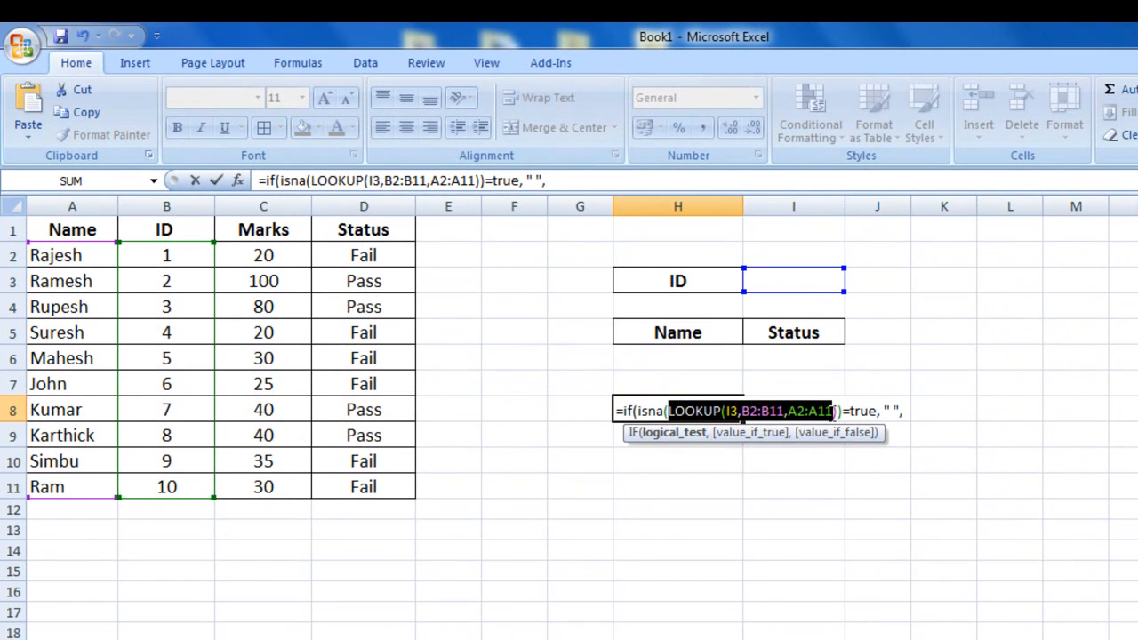
{"action": "left_click", "coordinate": [905, 410]}
{"action": "key", "text": "ctrl+v"}
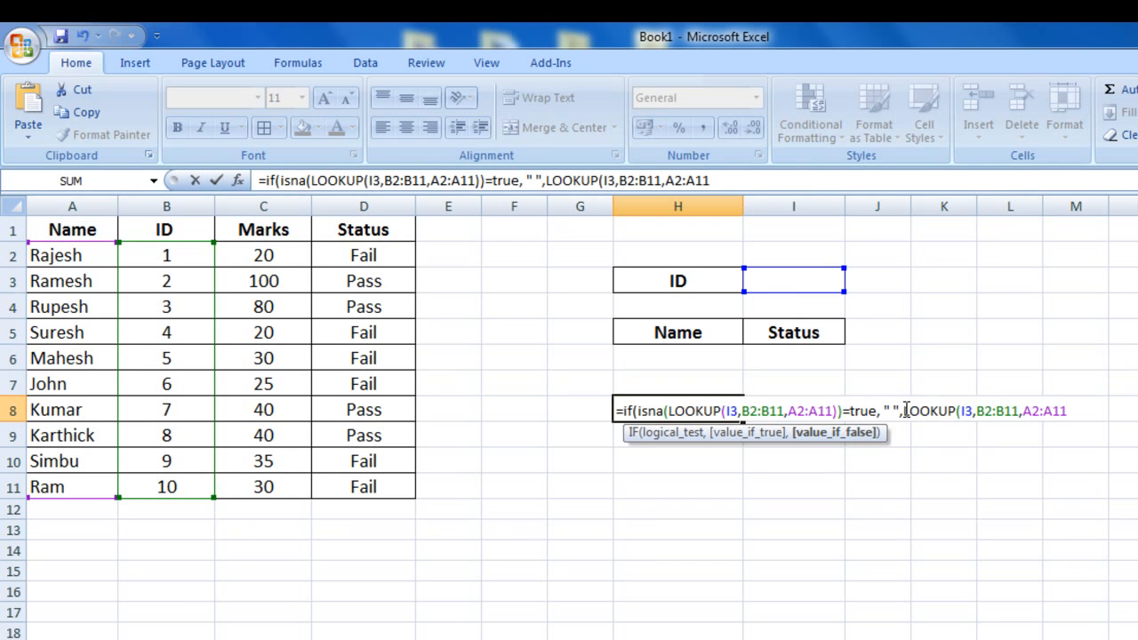
{"action": "type", "text": ")"}
{"action": "key", "text": "Return"}
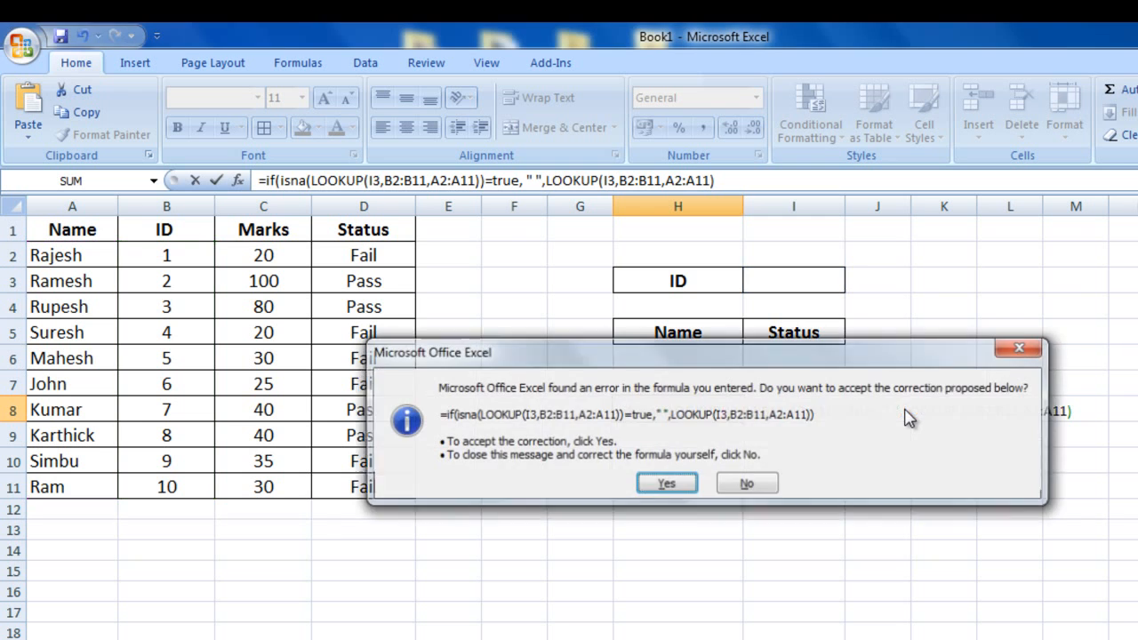
{"action": "key", "text": "Return"}
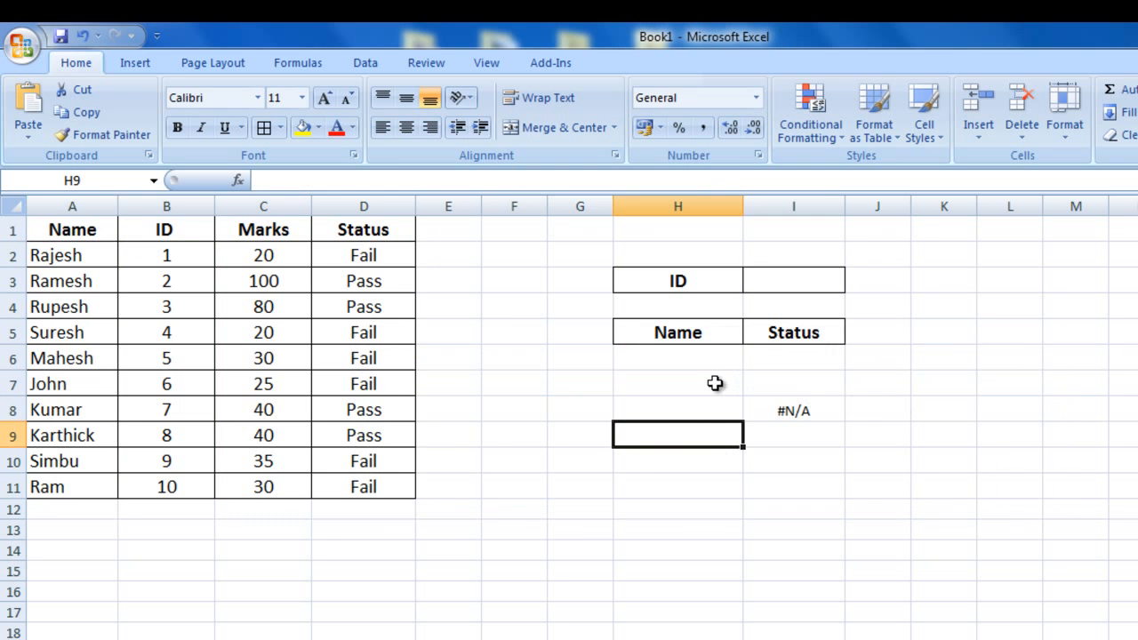
Review the arguments of the completed IF formula in H8 and leave the cell.
{"action": "left_click", "coordinate": [707, 409]}
{"action": "key", "text": "F2"}
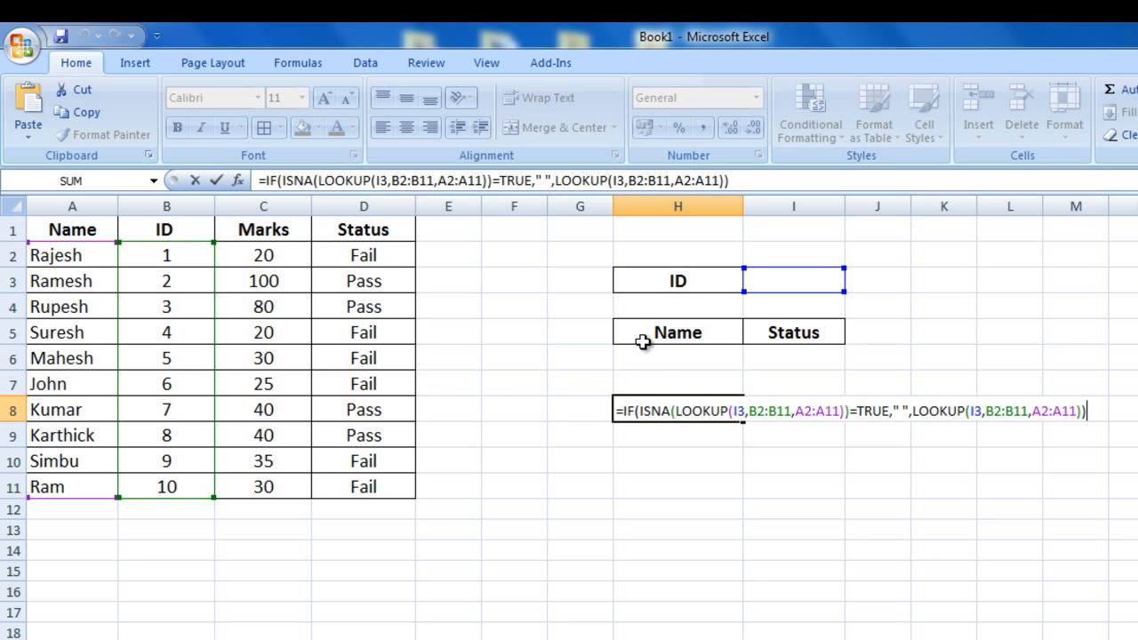
{"action": "key", "text": "Return"}
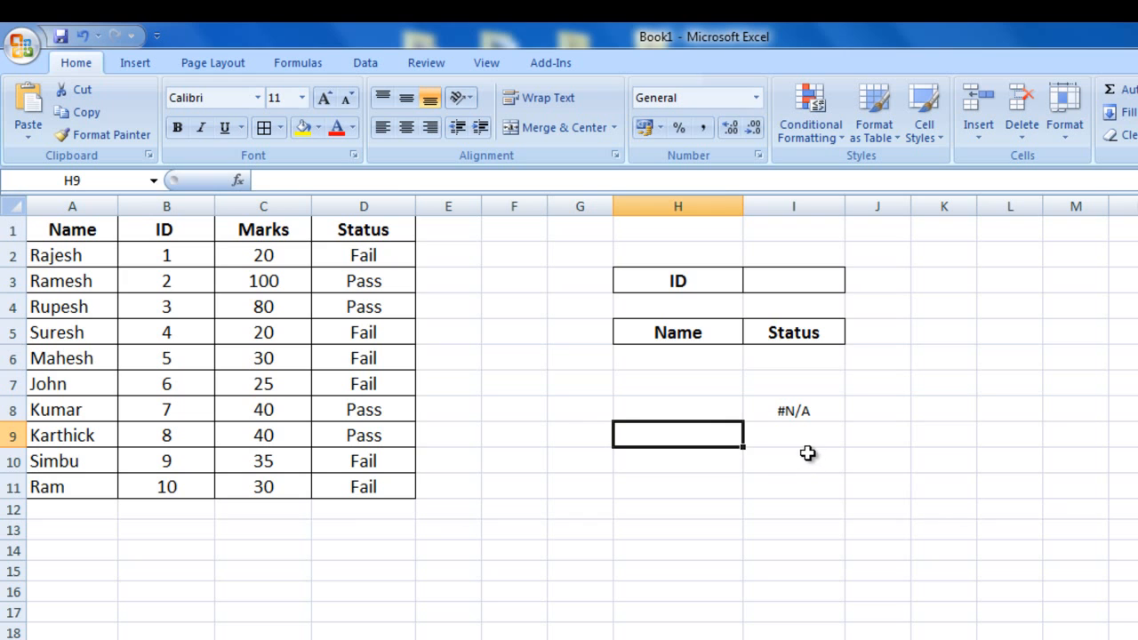
Enter =ISNA(I8) in I10 to check the status lookup for an #N/A error, and inspect the formula.
{"action": "left_click", "coordinate": [805, 454]}
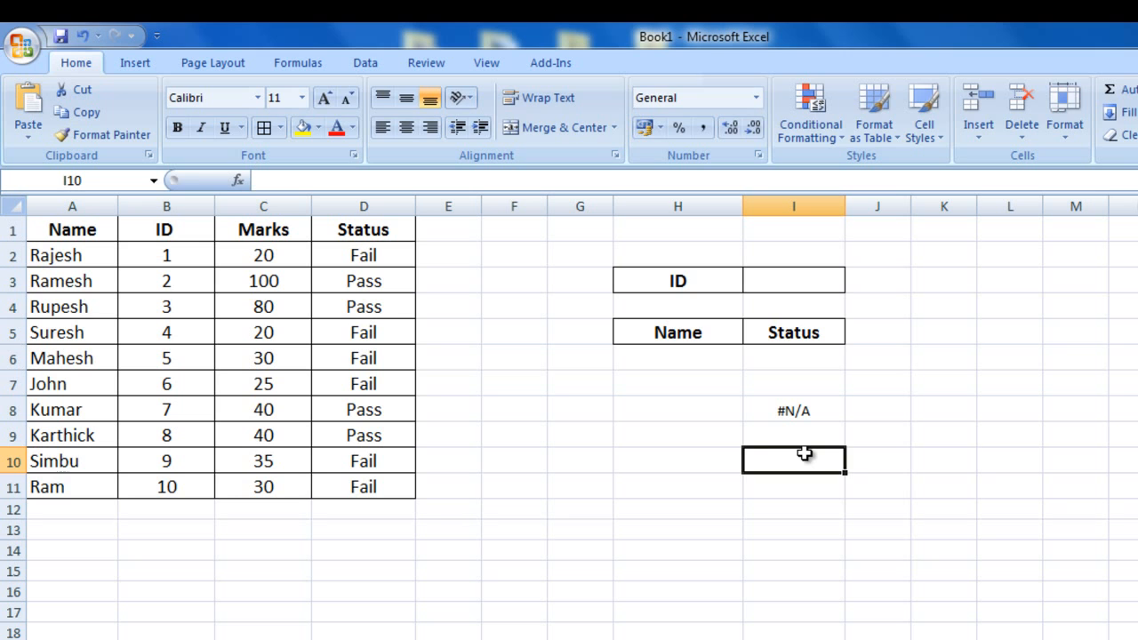
{"action": "type", "text": "="}
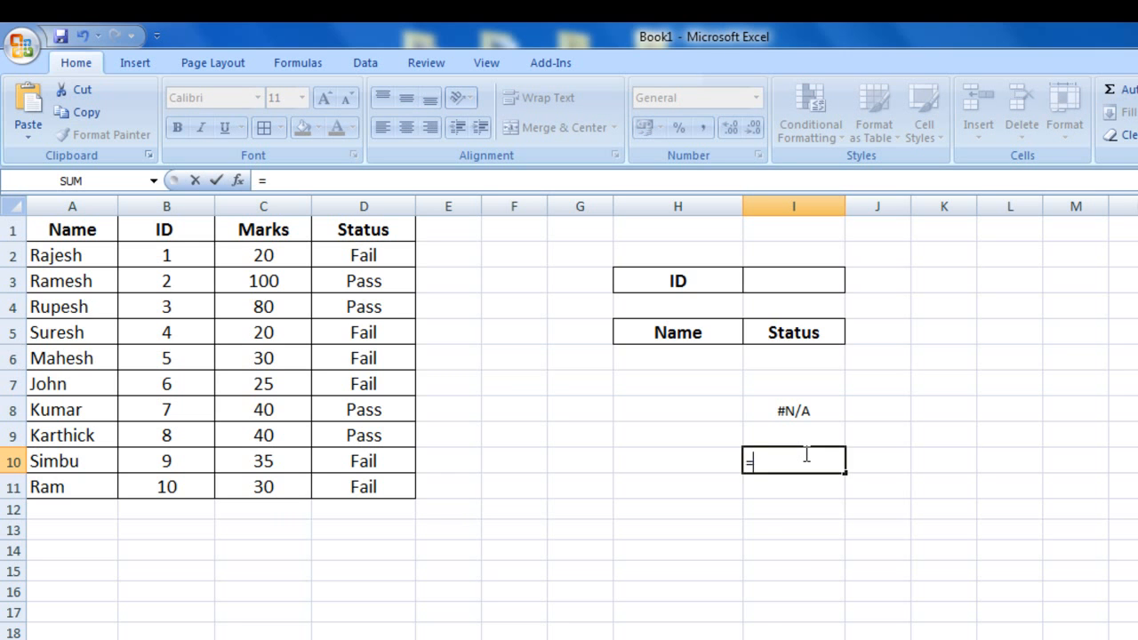
{"action": "type", "text": "isna"}
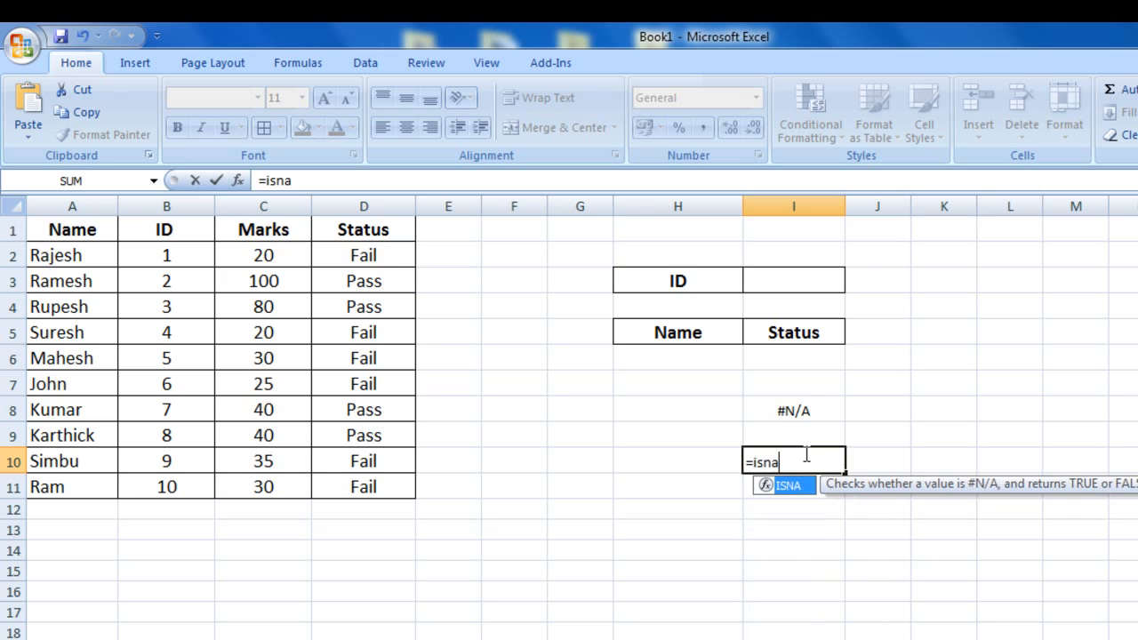
{"action": "type", "text": "("}
{"action": "left_click", "coordinate": [793, 411]}
{"action": "type", "text": ")"}
{"action": "key", "text": "Return"}
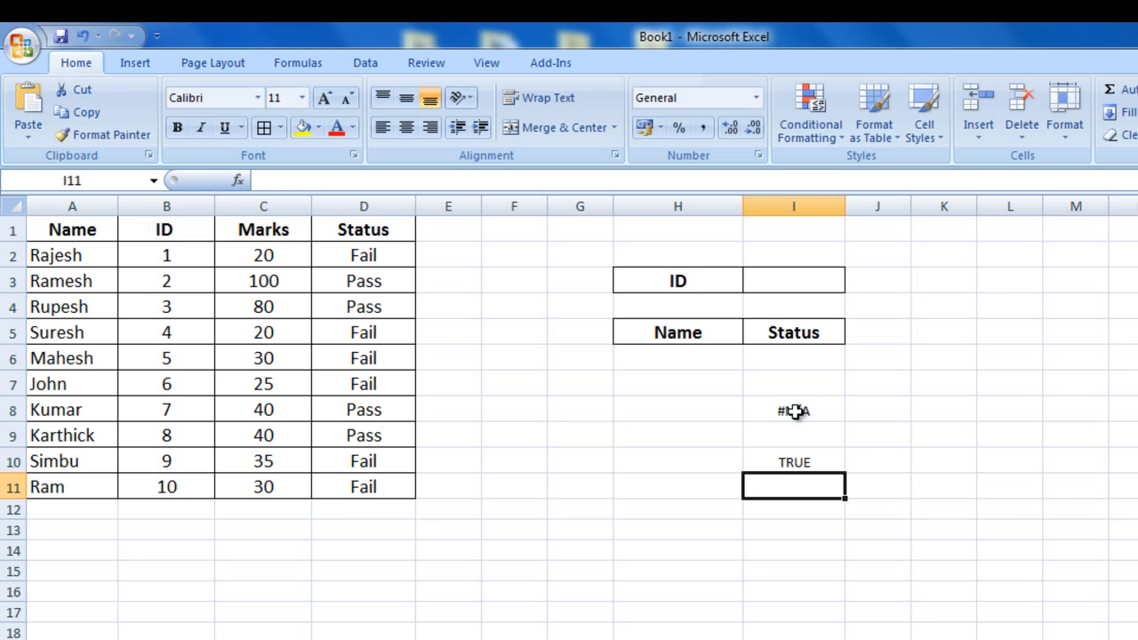
{"action": "left_click", "coordinate": [811, 466]}
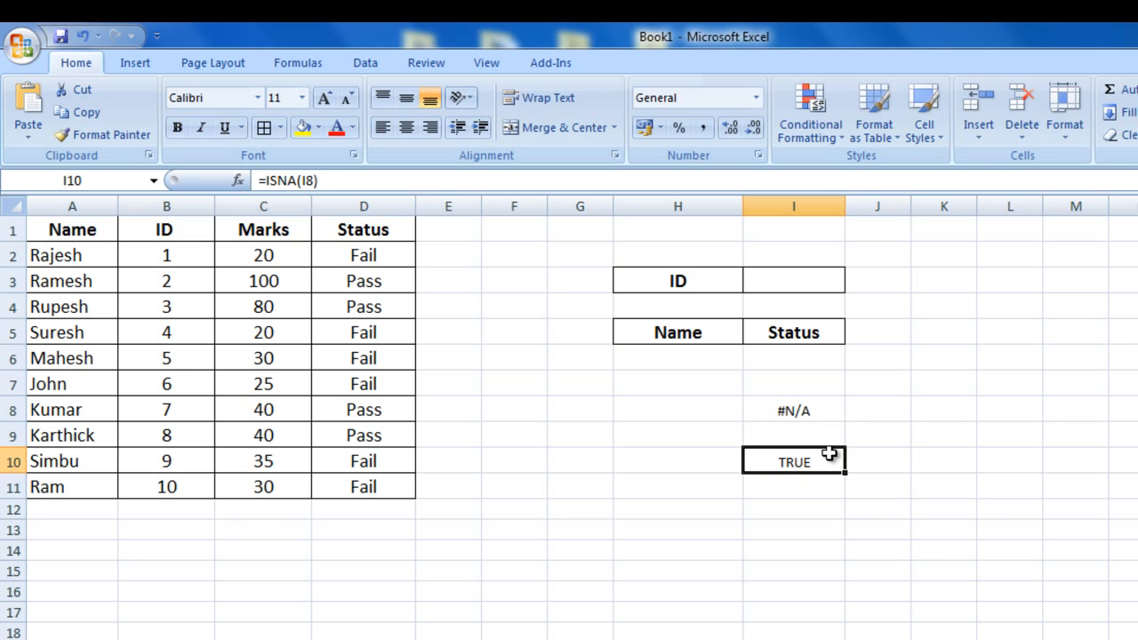
{"action": "double_click", "coordinate": [830, 455]}
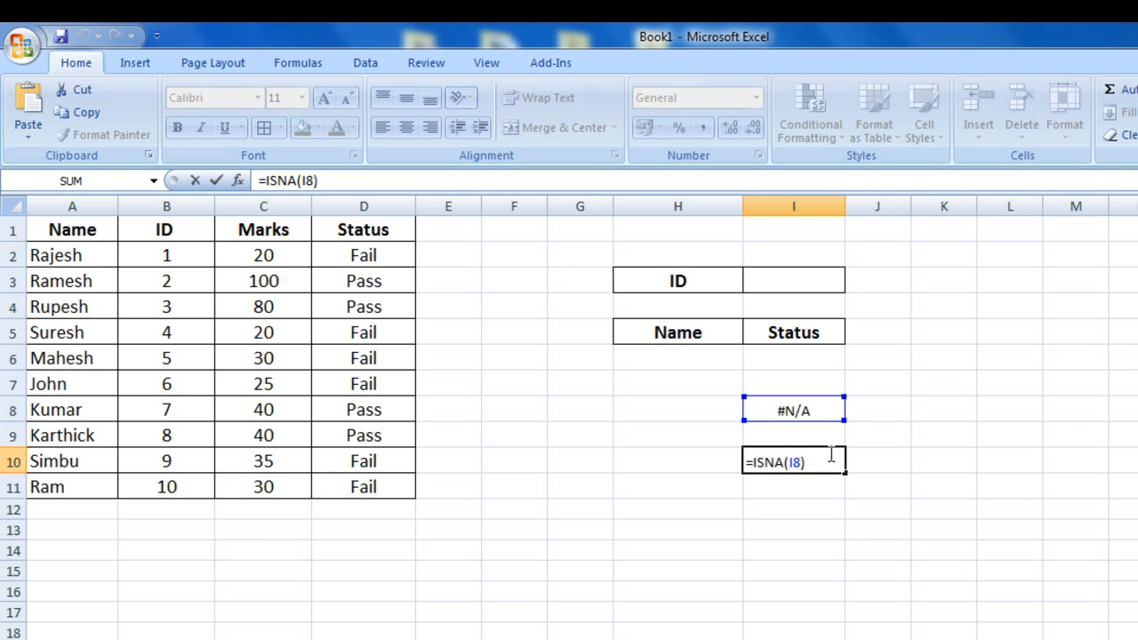
{"action": "key", "text": "Escape"}
Test the ISNA check with ID 8 in I3, and clear both I3 and the check formula in I10.
{"action": "left_click", "coordinate": [815, 285]}
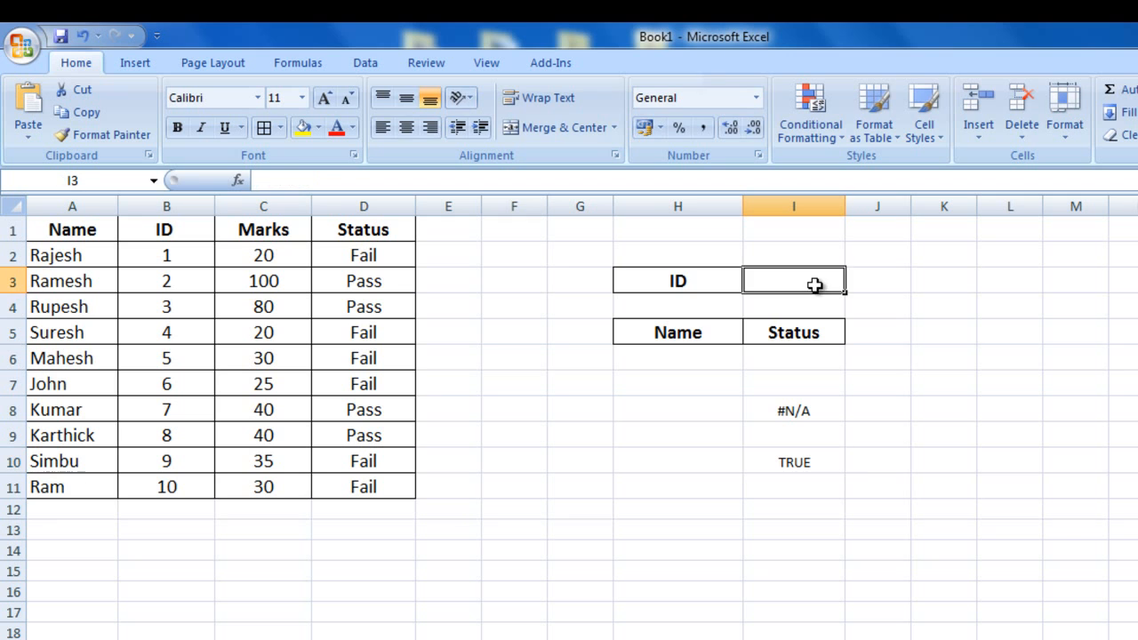
{"action": "type", "text": "8"}
{"action": "key", "text": "Return"}
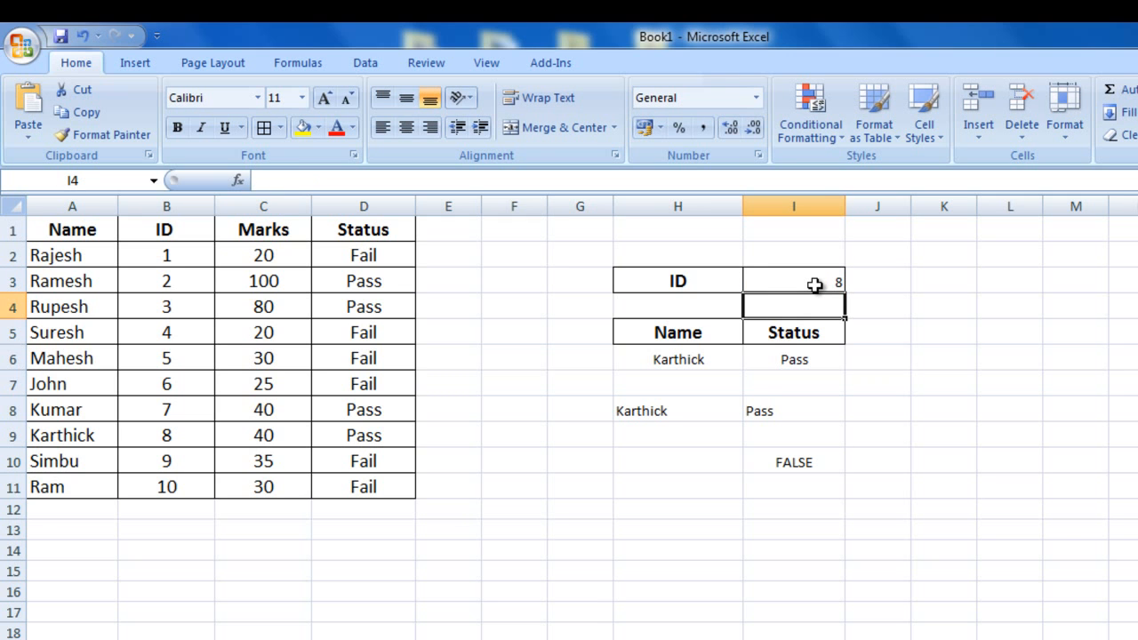
{"action": "left_click", "coordinate": [814, 285]}
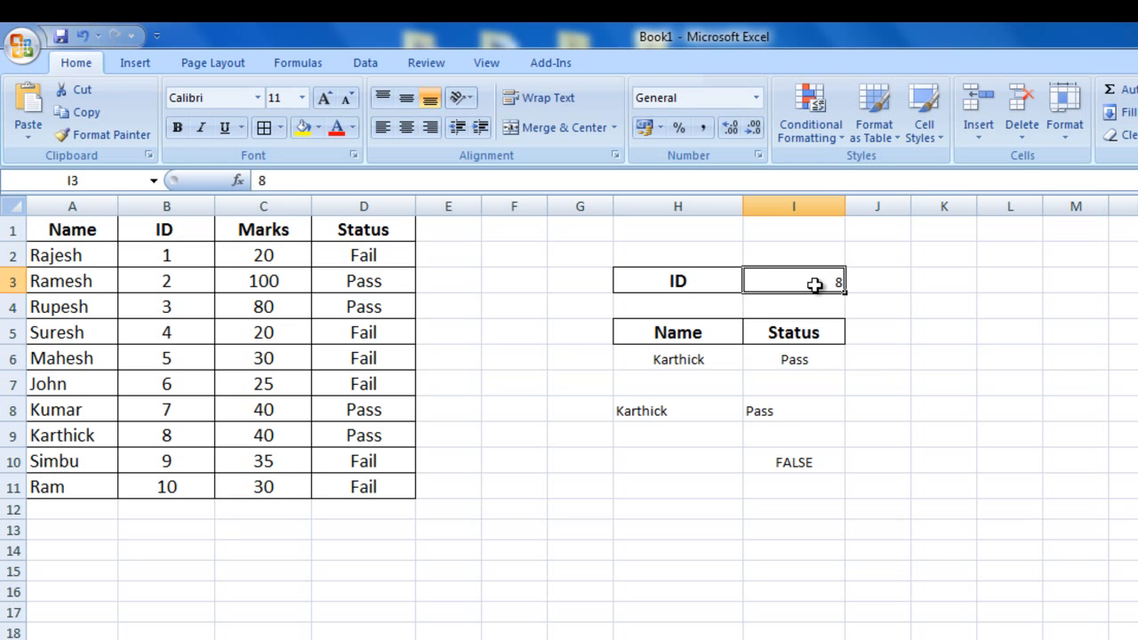
{"action": "key", "text": "Delete"}
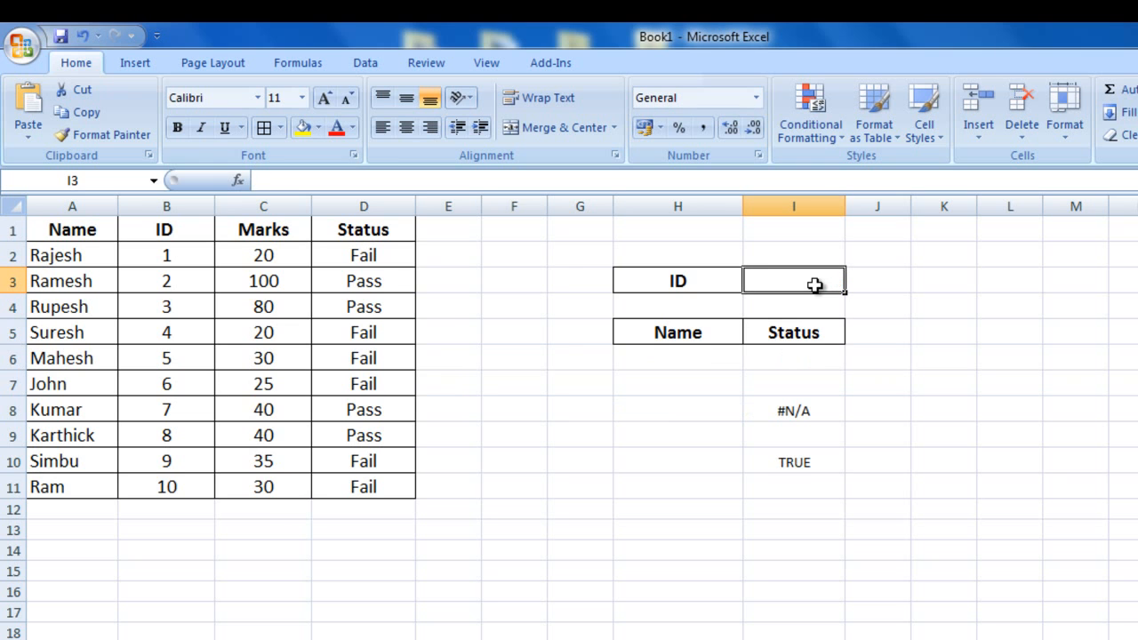
{"action": "left_click", "coordinate": [801, 462]}
{"action": "key", "text": "Delete"}
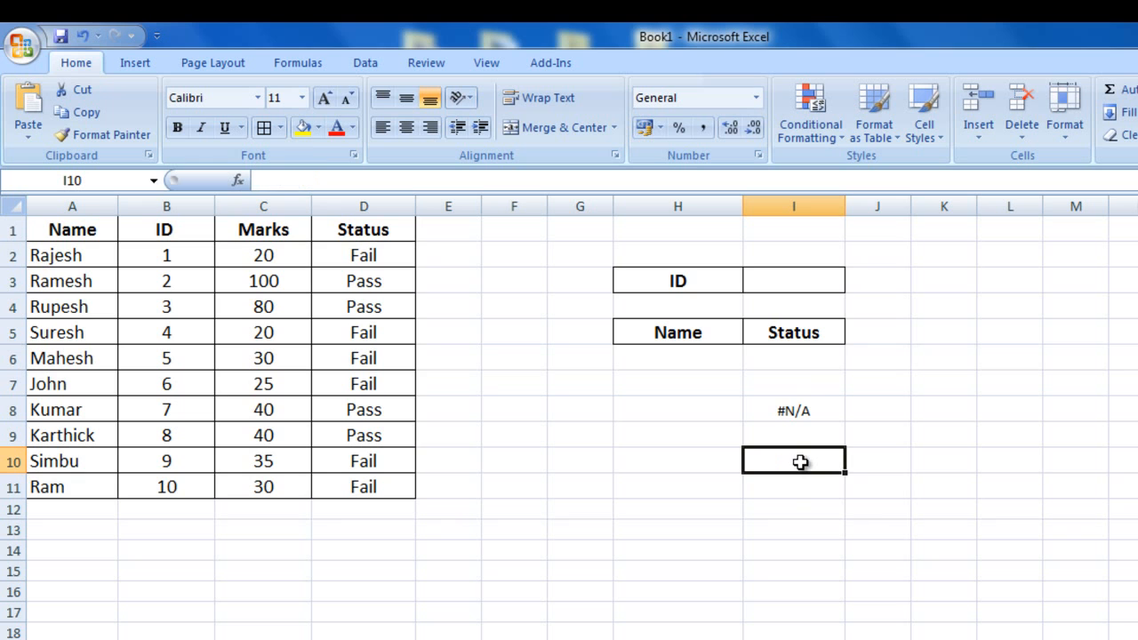
Begin wrapping the status LOOKUP formula in I8 by inserting if(isna( directly after the equals sign.
{"action": "left_click", "coordinate": [800, 408]}
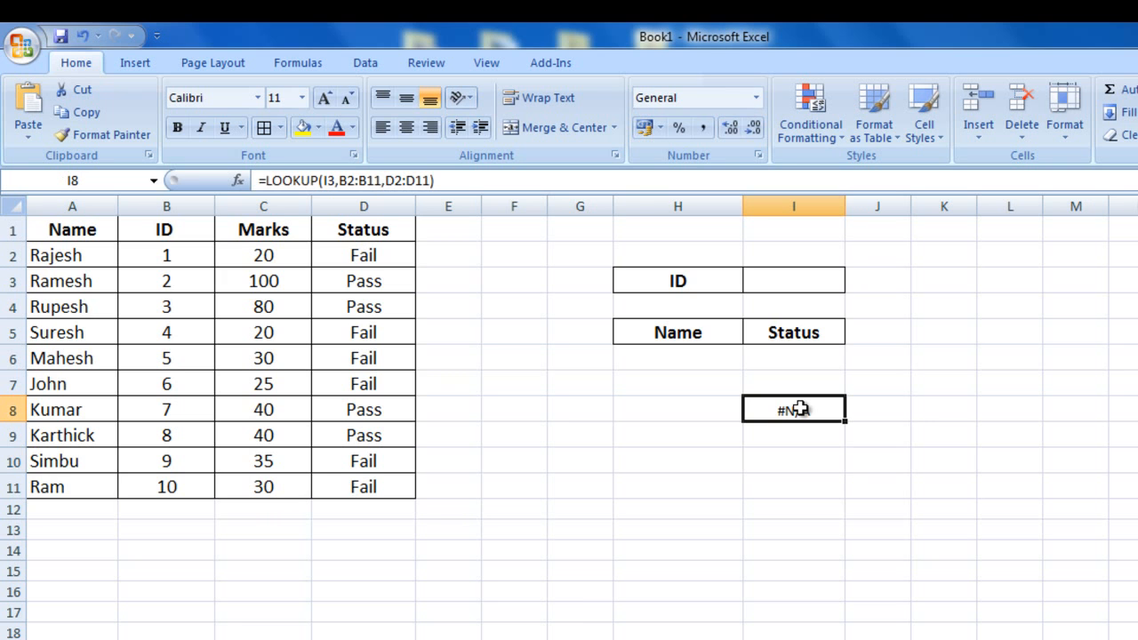
{"action": "key", "text": "F2"}
{"action": "left_click", "coordinate": [752, 411]}
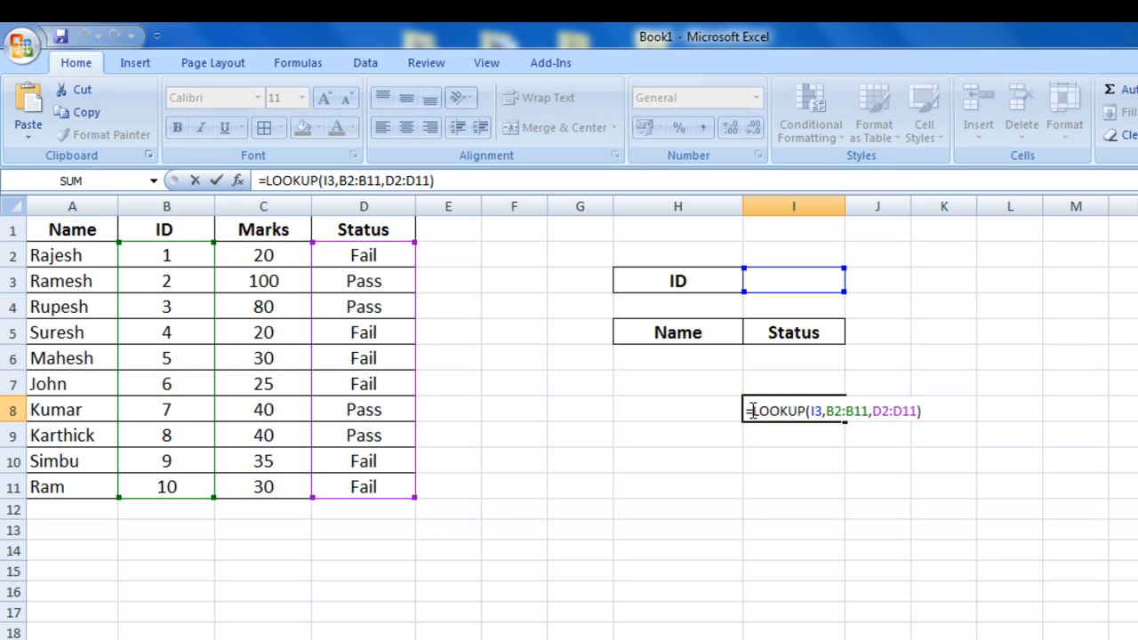
{"action": "type", "text": "if"}
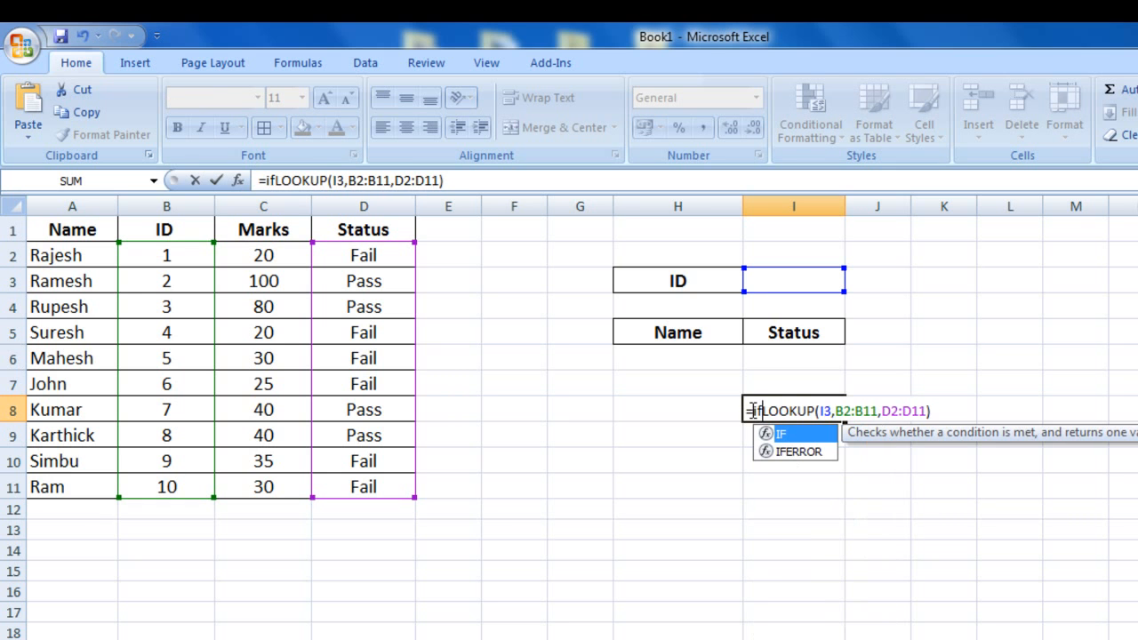
{"action": "type", "text": "("}
{"action": "type", "text": "isna"}
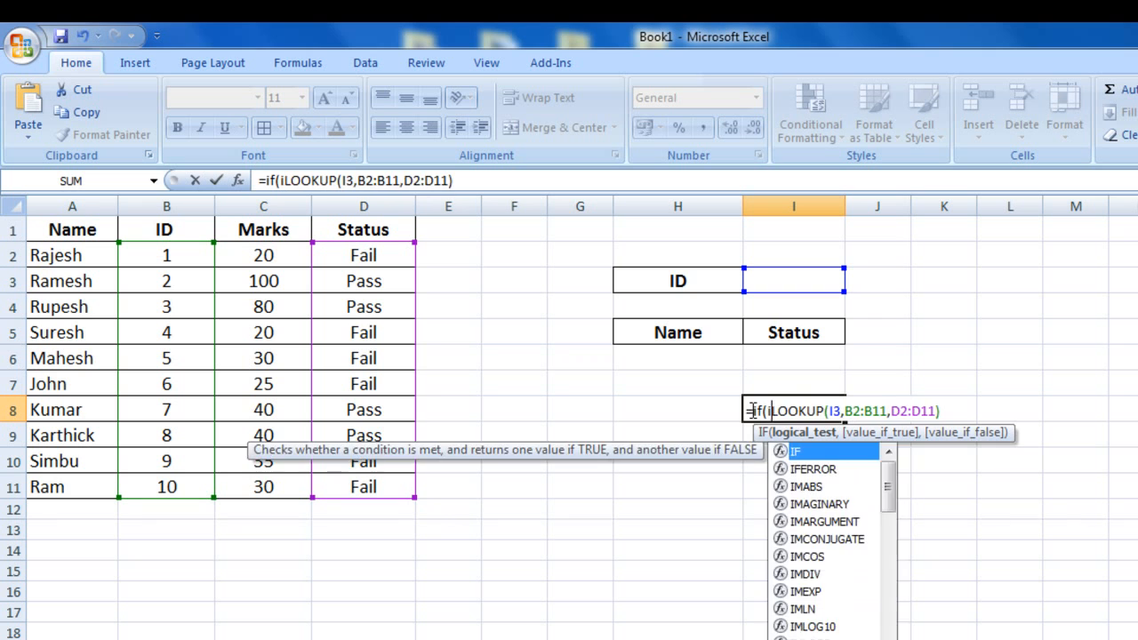
{"action": "type", "text": "("}
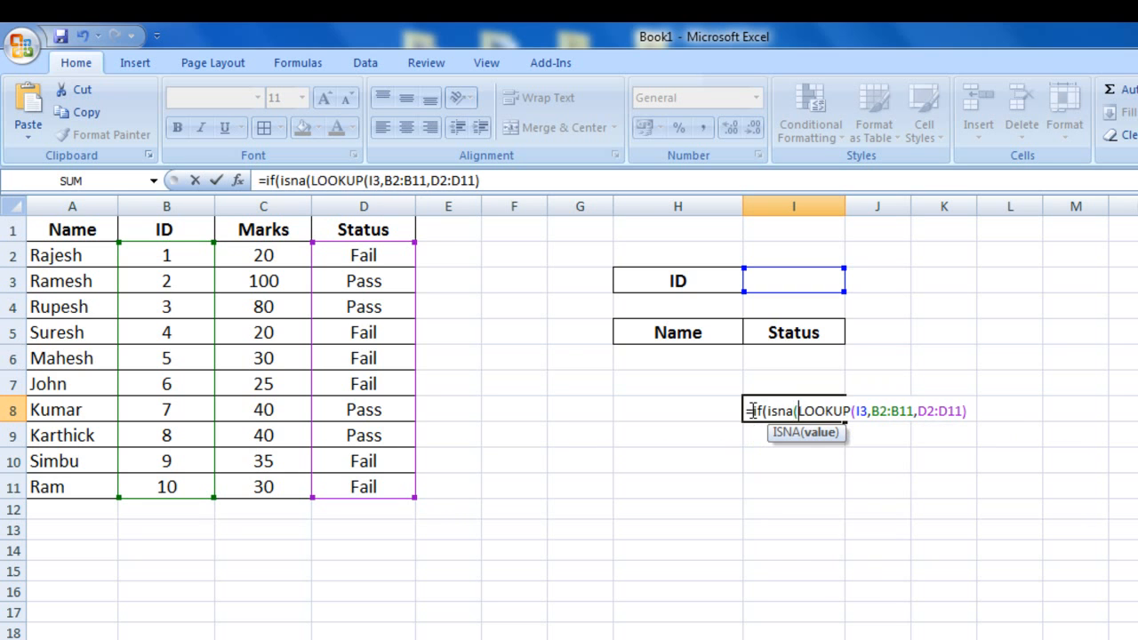
Close the ISNA function after the LOOKUP in I8, compare it with true, and add " " as the IF value-if-true argument.
{"action": "key", "text": "Right"}
{"action": "key", "text": "Right"}
{"action": "key", "text": "Right"}
{"action": "key", "text": "Right"}
{"action": "key", "text": "Right"}
{"action": "key", "text": "Right"}
{"action": "key", "text": "Right"}
{"action": "key", "text": "Right"}
{"action": "key", "text": "Right"}
{"action": "key", "text": "Right"}
{"action": "key", "text": "Right"}
{"action": "key", "text": "Right"}
{"action": "key", "text": "Right"}
{"action": "key", "text": "Right"}
{"action": "key", "text": "Right"}
{"action": "key", "text": "Right"}
{"action": "key", "text": "Right"}
{"action": "key", "text": "Right"}
{"action": "key", "text": "Right"}
{"action": "key", "text": "Right"}
{"action": "key", "text": "Right"}
{"action": "key", "text": "Right"}
{"action": "key", "text": "Right"}
{"action": "key", "text": "Right"}
{"action": "type", "text": "="}
{"action": "key", "text": "BackSpace"}
{"action": "type", "text": ")"}
{"action": "type", "text": " = tu"}
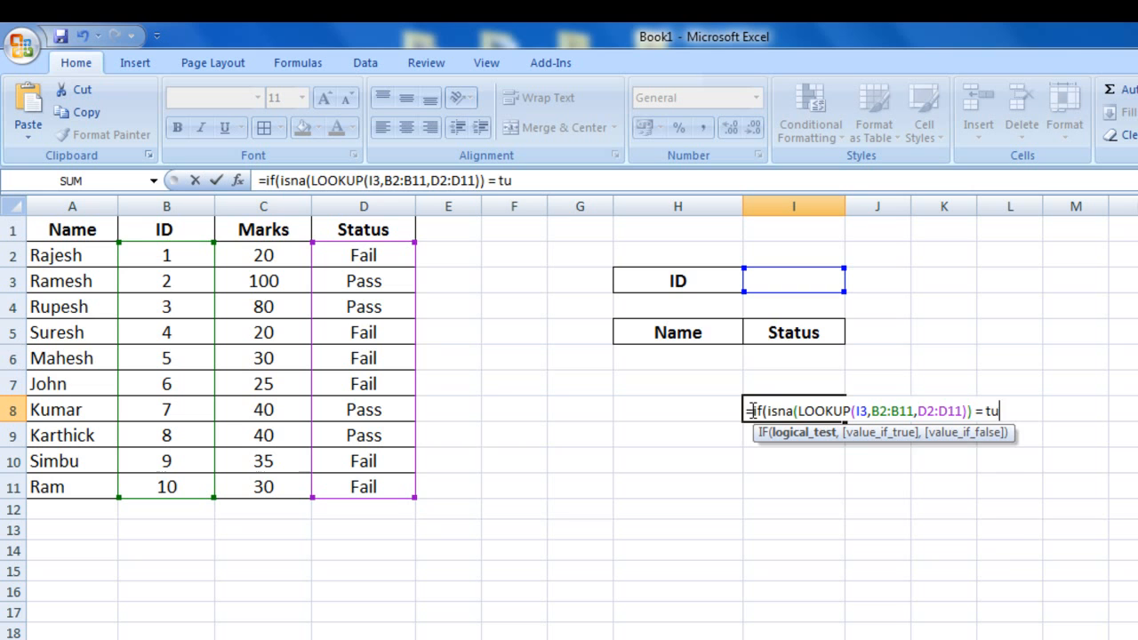
{"action": "key", "text": "BackSpace"}
{"action": "type", "text": "re"}
{"action": "key", "text": "BackSpace"}
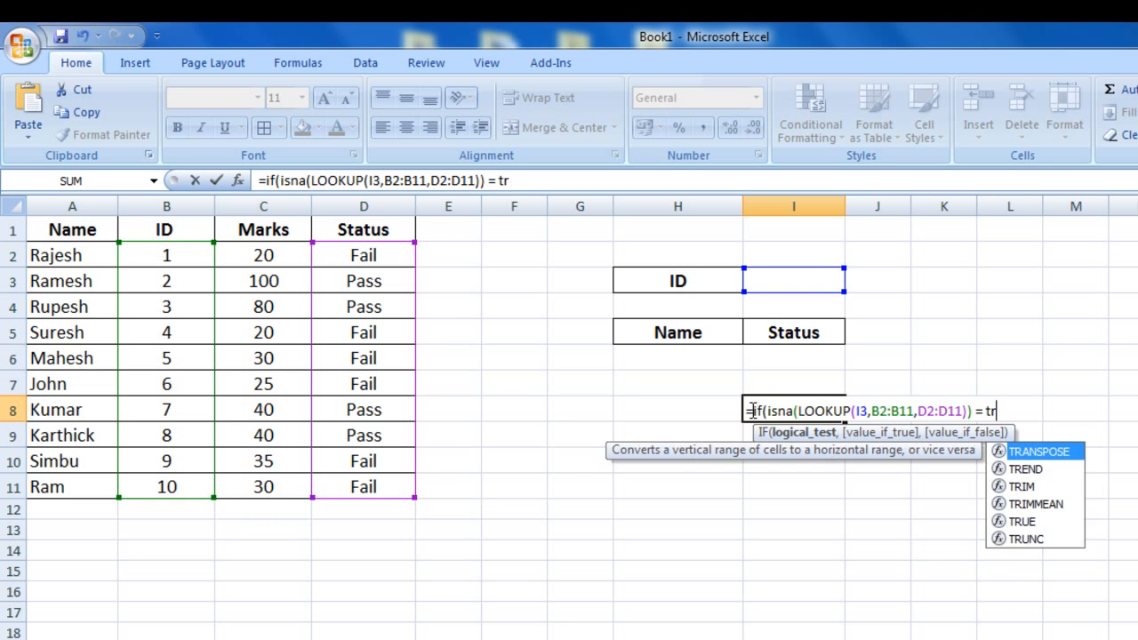
{"action": "type", "text": "ue, @"}
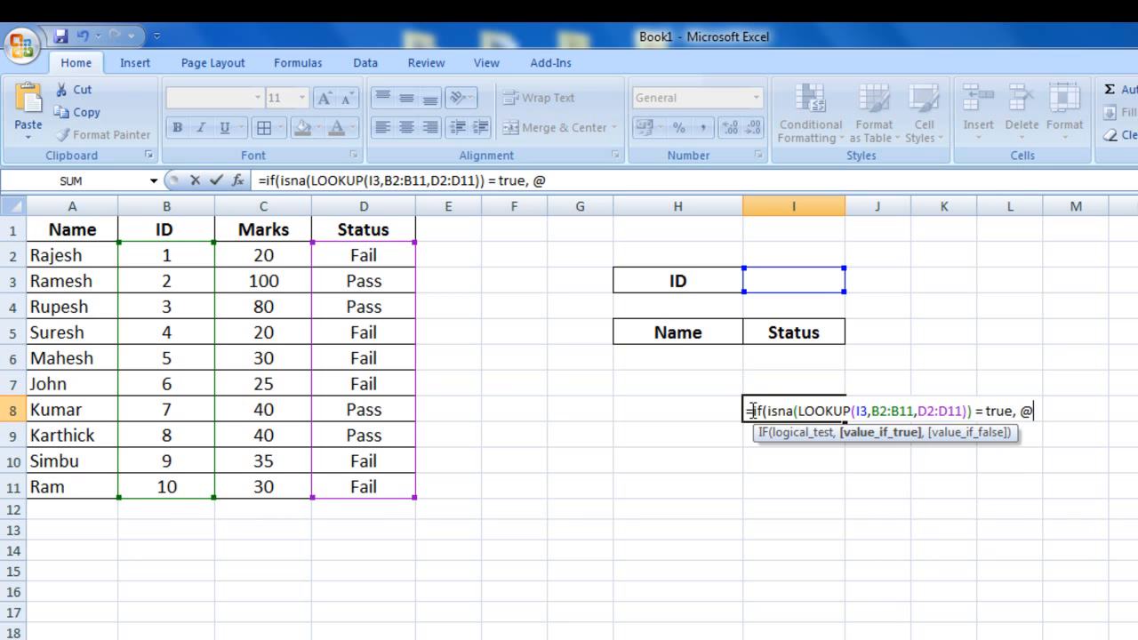
{"action": "key", "text": "BackSpace"}
{"action": "type", "text": "\" \","}
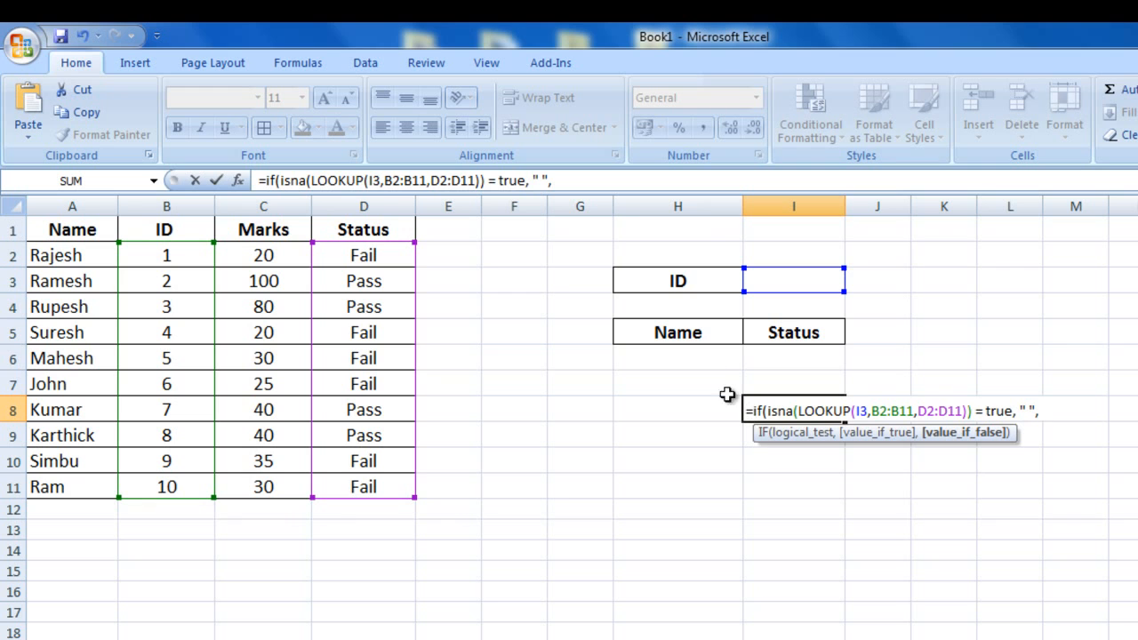
Reuse a copy of LOOKUP(I3,B2:B11,D2:D11) as the value-if-false argument in I8, fix its parentheses, and enter the formula, accepting the proposed correction.
{"action": "left_click_drag", "start_coordinate": [968, 411], "coordinate": [794, 411]}
{"action": "key", "text": "ctrl+c"}
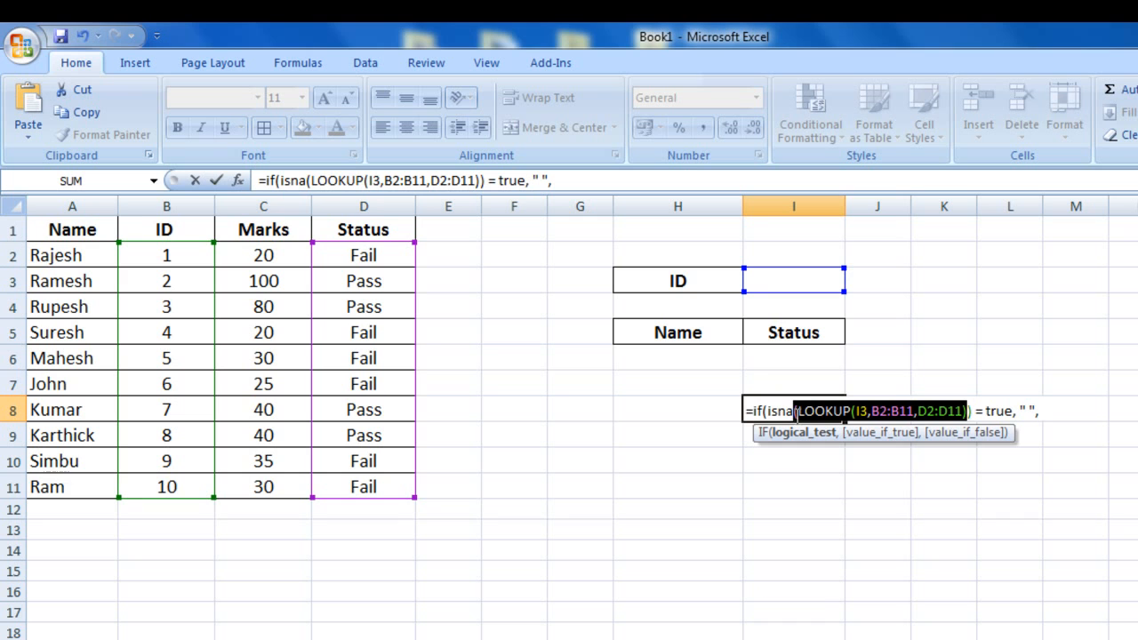
{"action": "left_click", "coordinate": [1048, 411]}
{"action": "key", "text": "ctrl+v"}
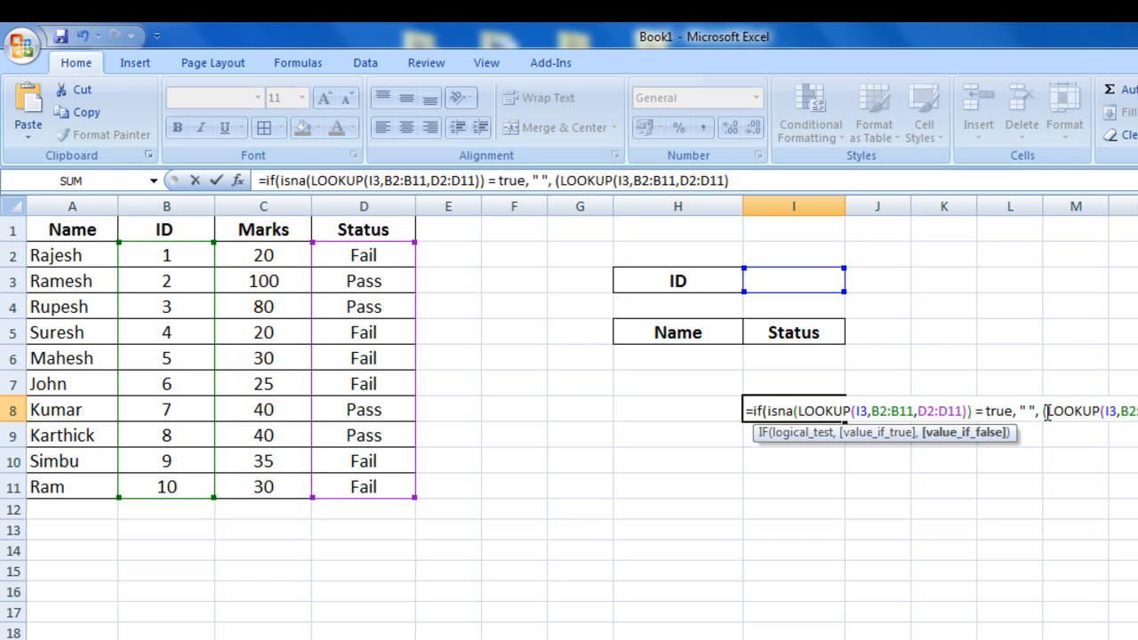
{"action": "key", "text": "BackSpace"}
{"action": "left_click", "coordinate": [1047, 411]}
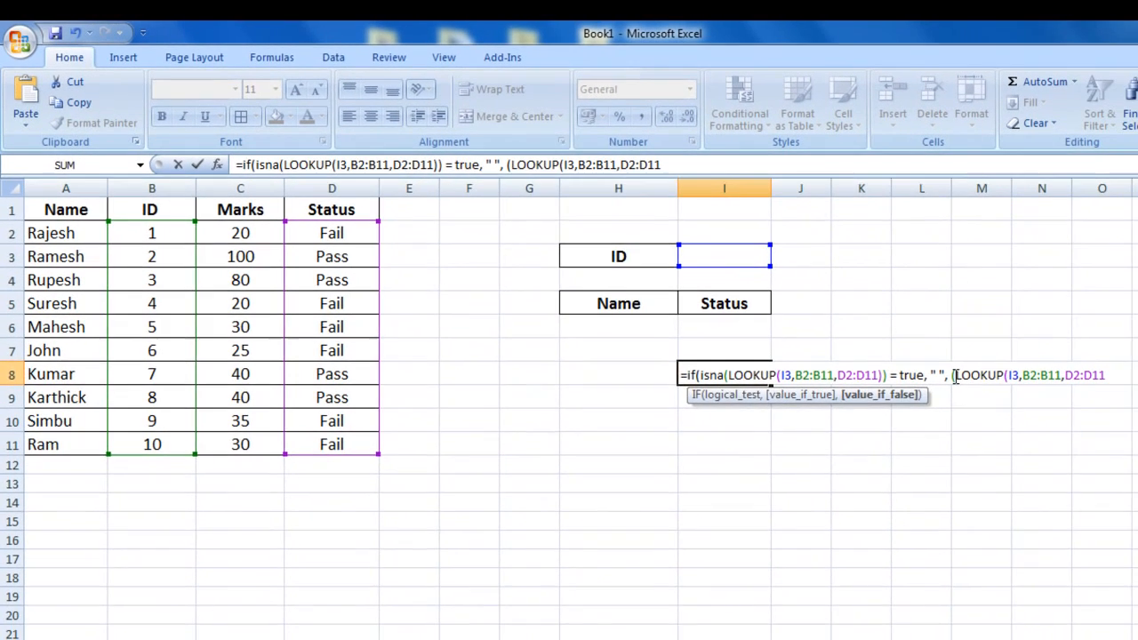
{"action": "key", "text": "BackSpace"}
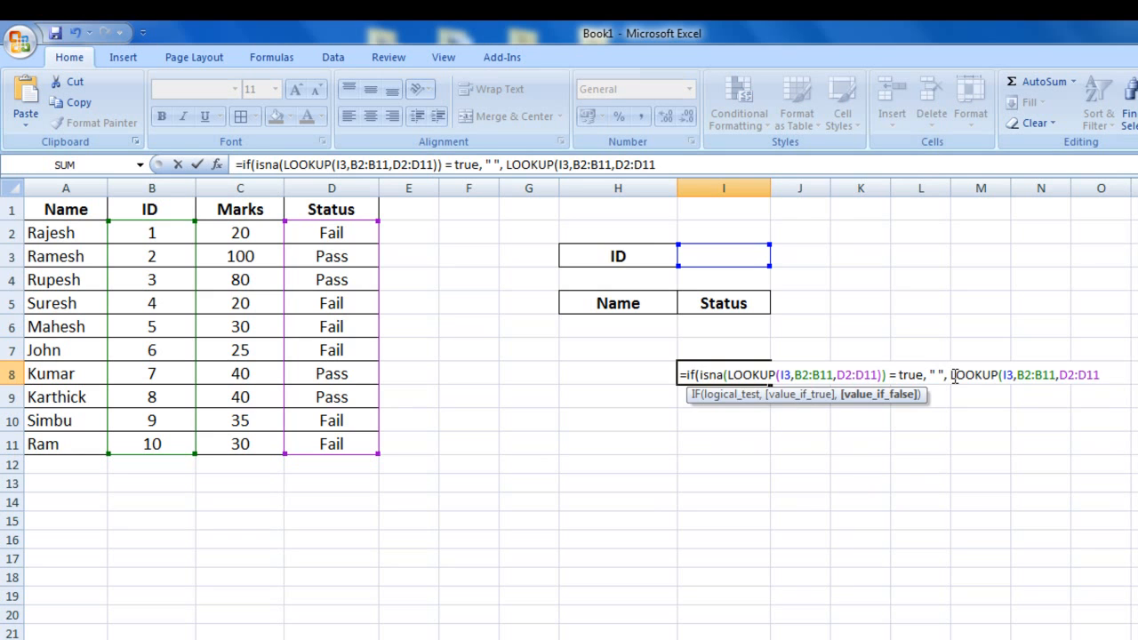
{"action": "key", "text": "End"}
{"action": "type", "text": ")"}
{"action": "key", "text": "Return"}
{"action": "key", "text": "Return"}
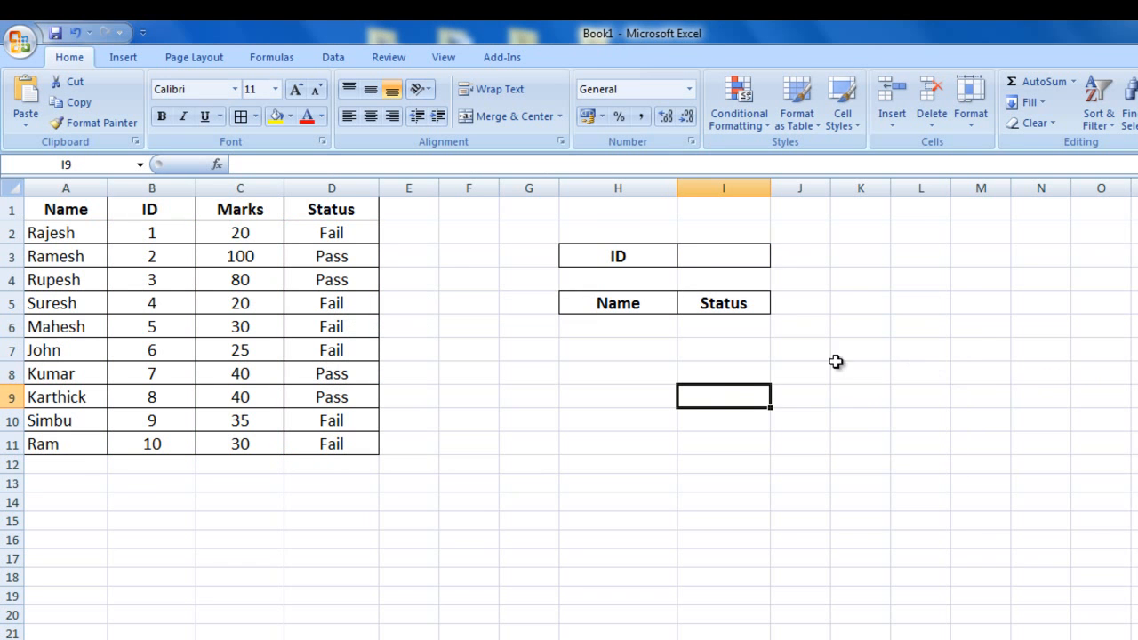
Review the completed IF formula in I8 and leave the cell.
{"action": "left_click", "coordinate": [725, 370]}
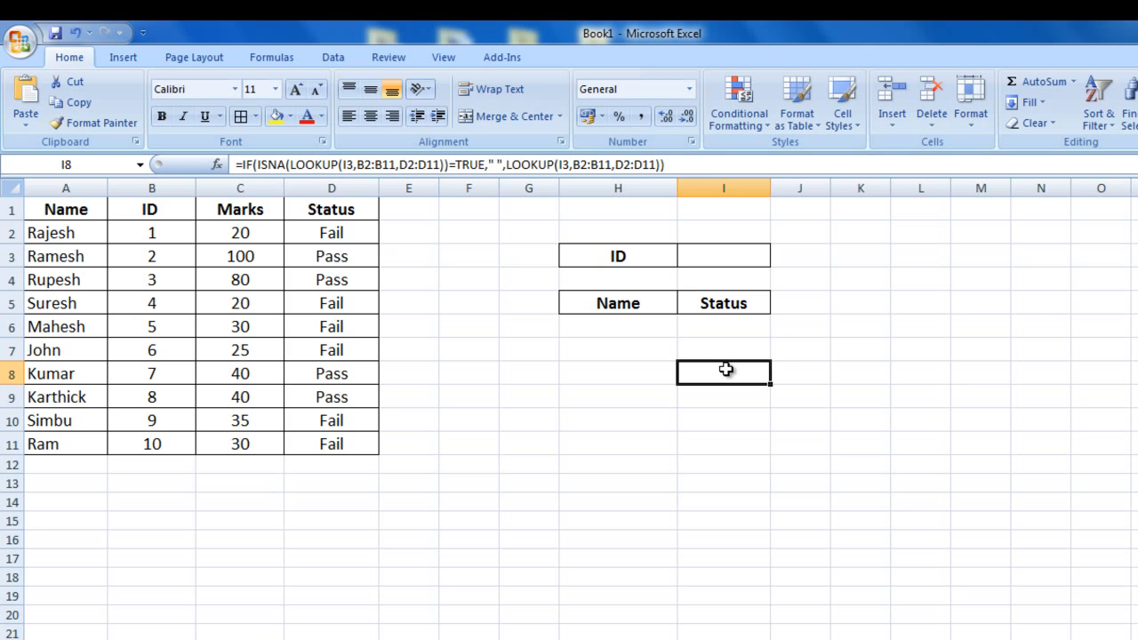
{"action": "key", "text": "F2"}
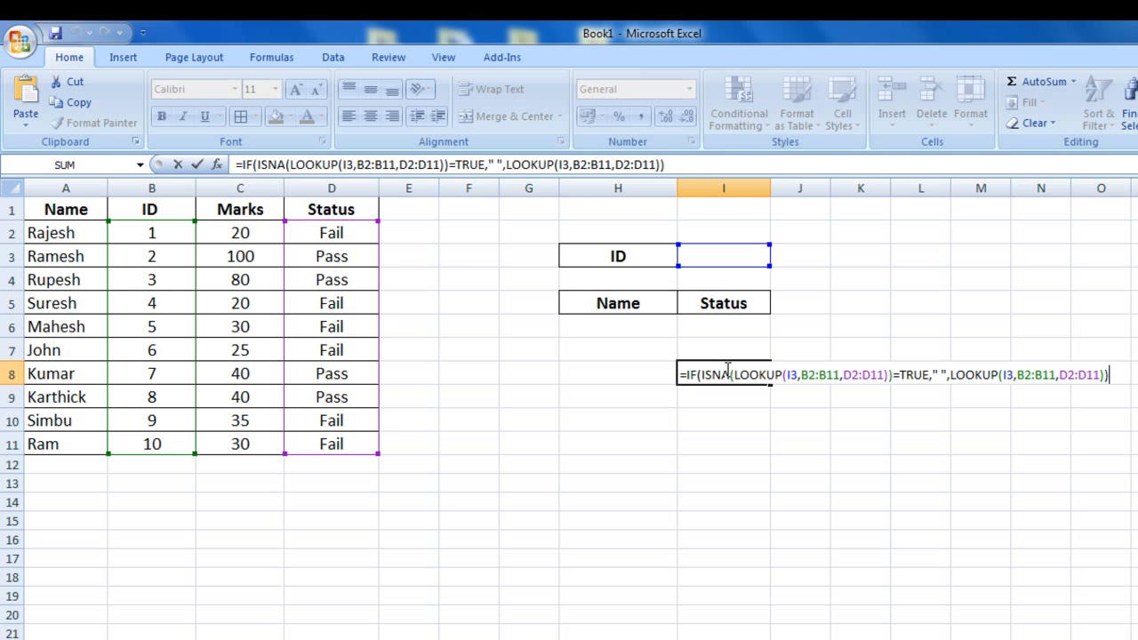
{"action": "key", "text": "Return"}
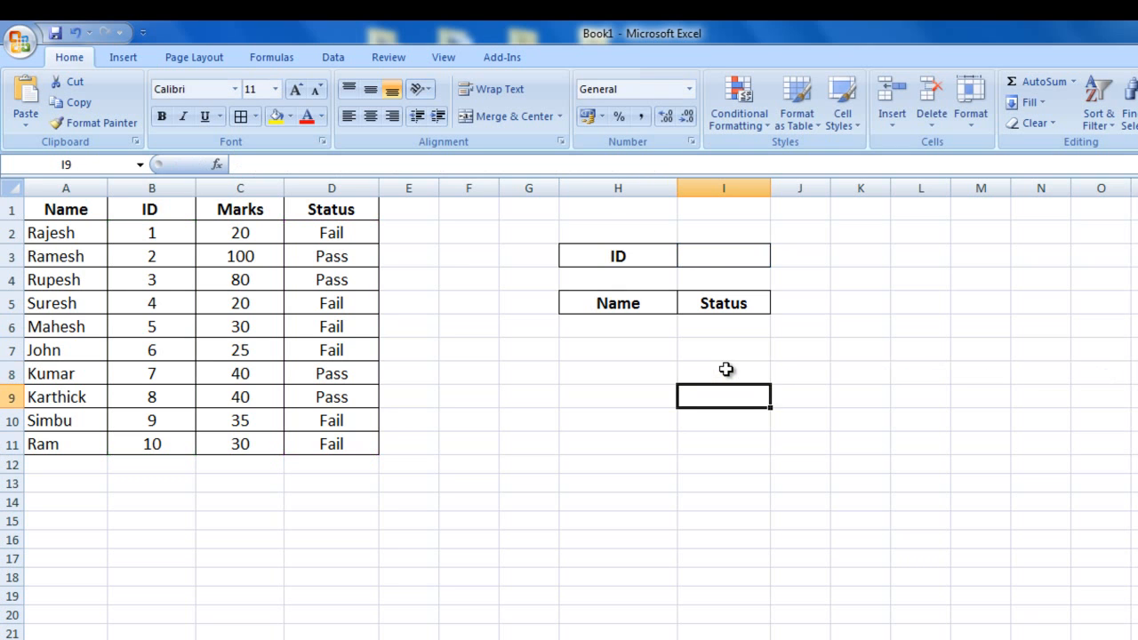
Test the name and status formulas with ID 1 in I3, clear the cell, and enter ID 10.
{"action": "left_click", "coordinate": [716, 259]}
{"action": "type", "text": "1"}
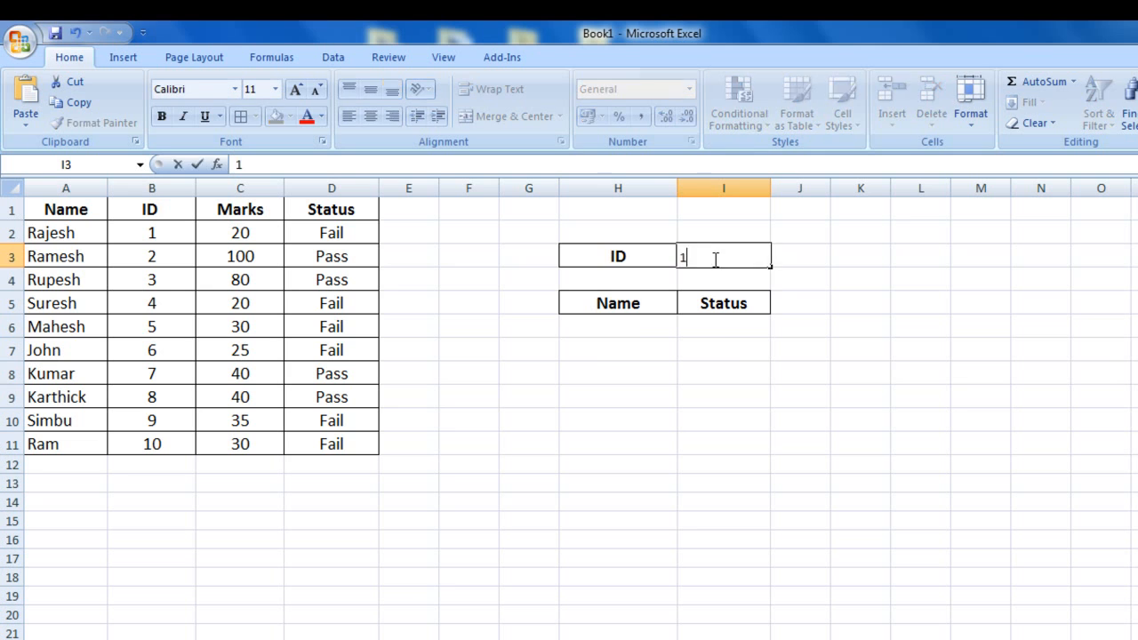
{"action": "key", "text": "Return"}
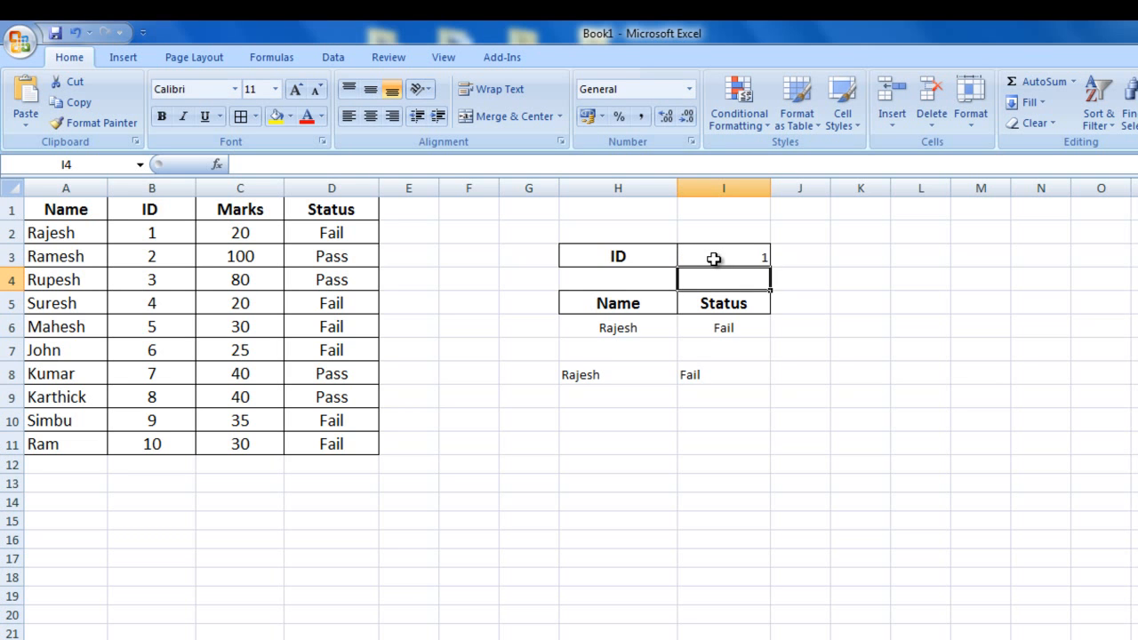
{"action": "left_click", "coordinate": [713, 258]}
{"action": "key", "text": "Delete"}
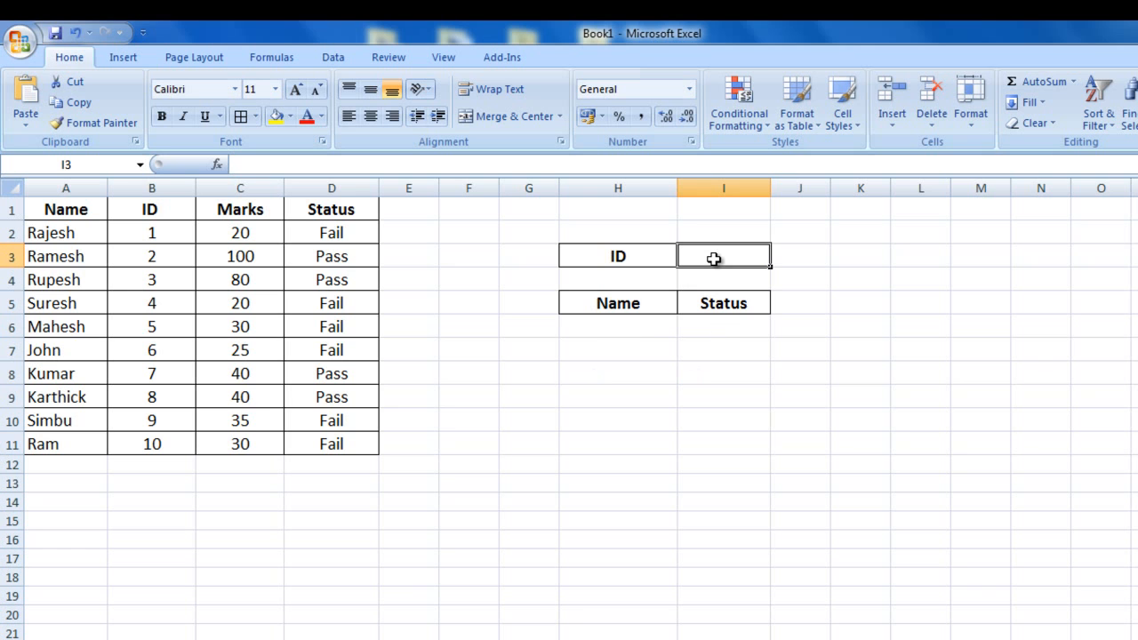
{"action": "type", "text": "10"}
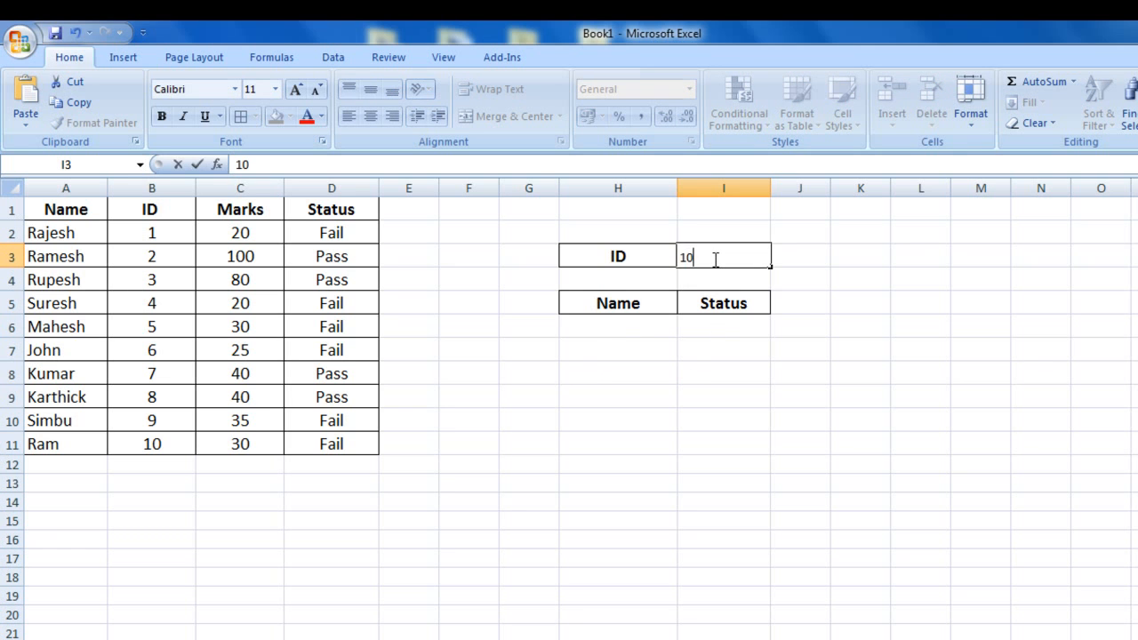
{"action": "key", "text": "Return"}
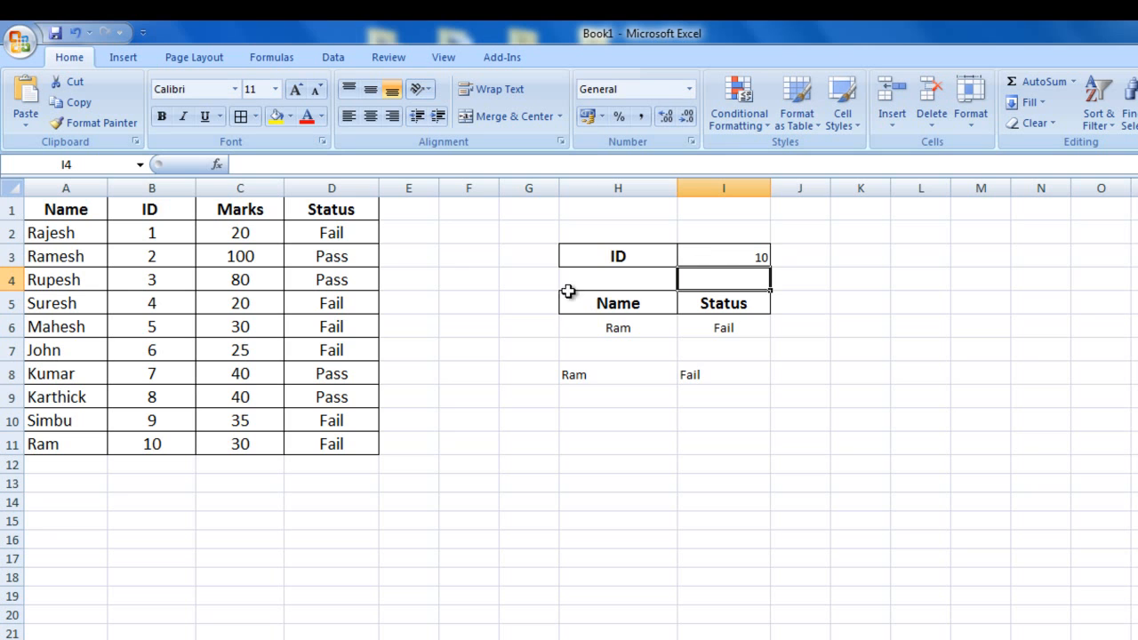